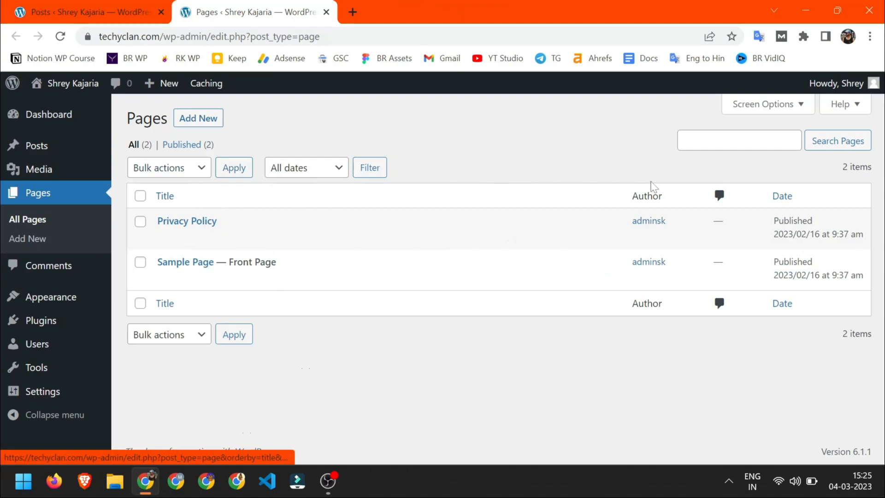
- Switch from the Pages list to the Posts list with its single Hello world! post
{"action": "left_click", "coordinate": [87, 12]}
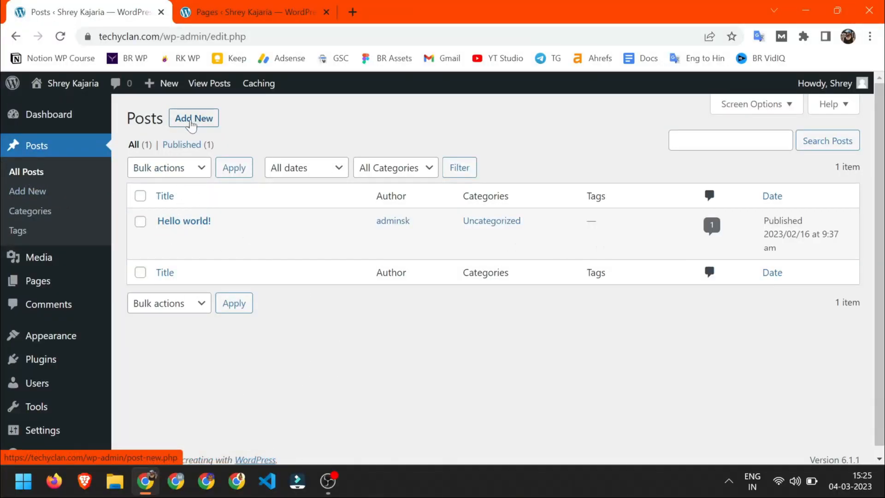
{"action": "key", "text": "ctrl+Tab"}
{"action": "key", "text": "ctrl+shift+Tab"}
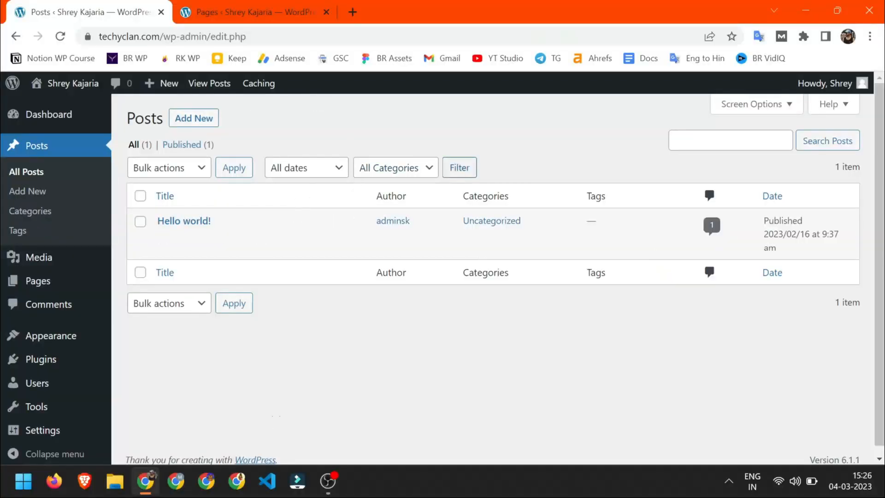
- Toggle the Author column off and back on, and compare the Pages screen options
{"action": "left_click", "coordinate": [773, 111]}
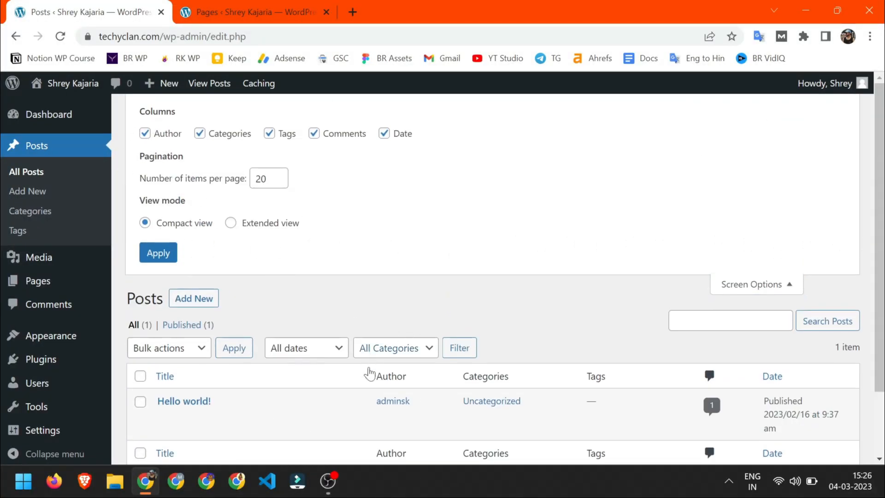
{"action": "left_click", "coordinate": [146, 135]}
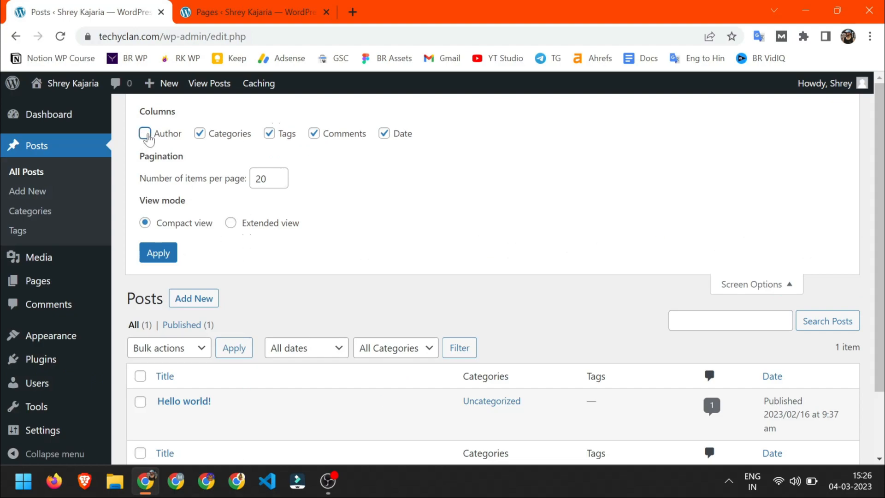
{"action": "left_click", "coordinate": [199, 135]}
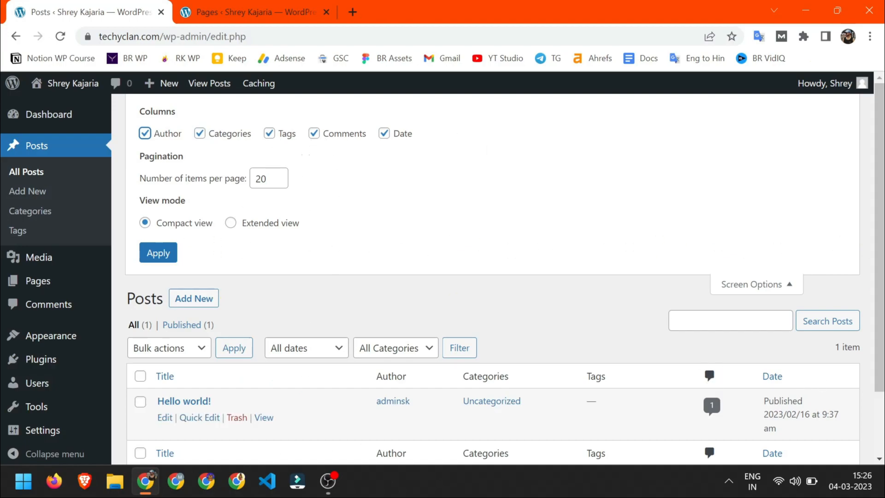
{"action": "left_click", "coordinate": [239, 6]}
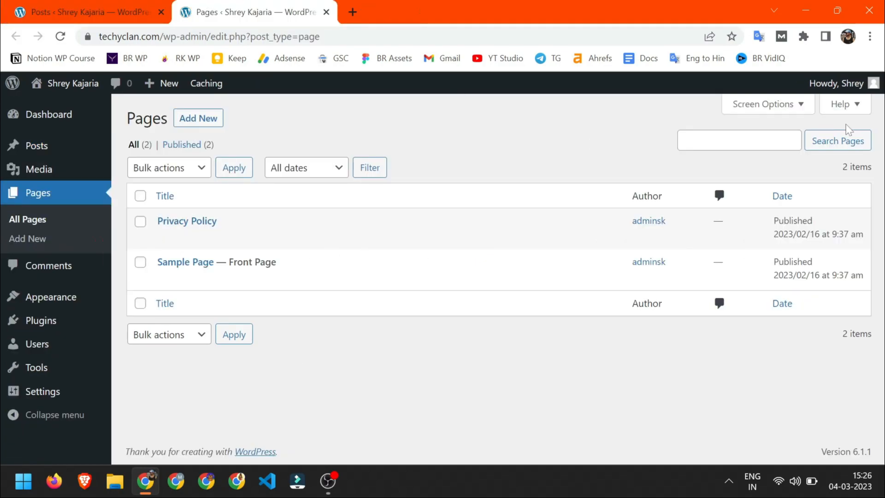
{"action": "left_click", "coordinate": [783, 111]}
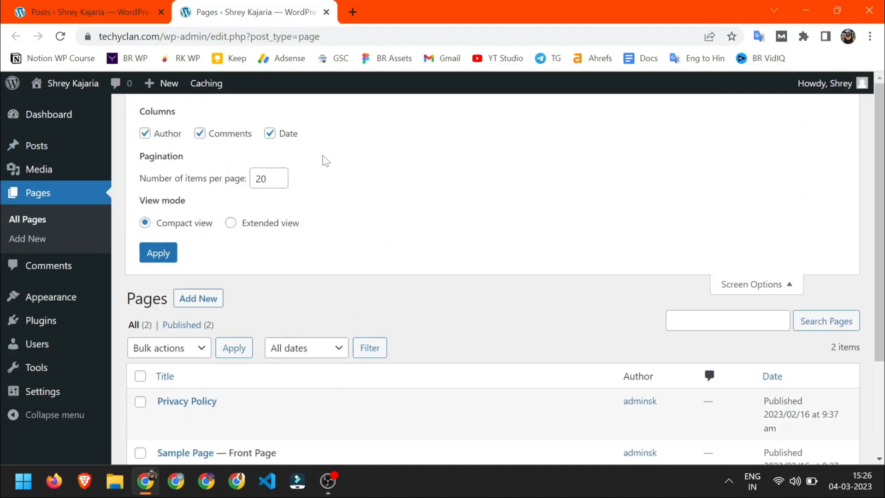
{"action": "key", "text": "ctrl+Tab"}
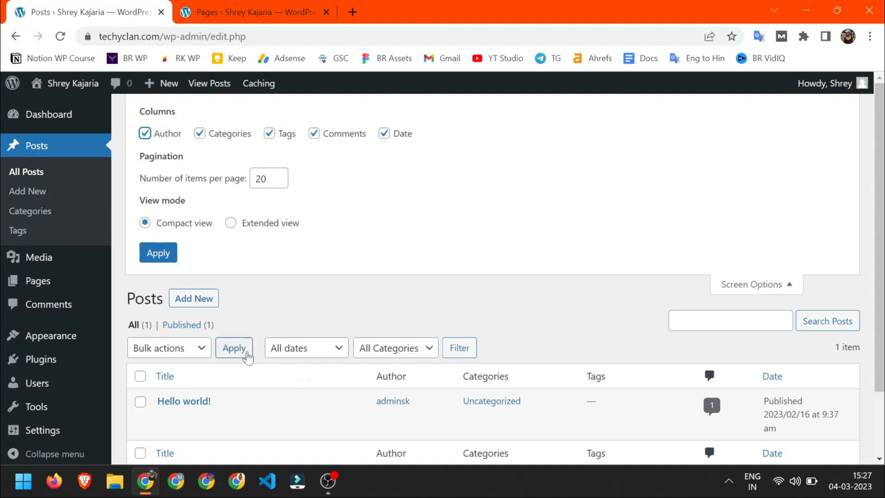
{"action": "scroll", "coordinate": [245, 356], "scroll_direction": "down", "scroll_amount": 2}
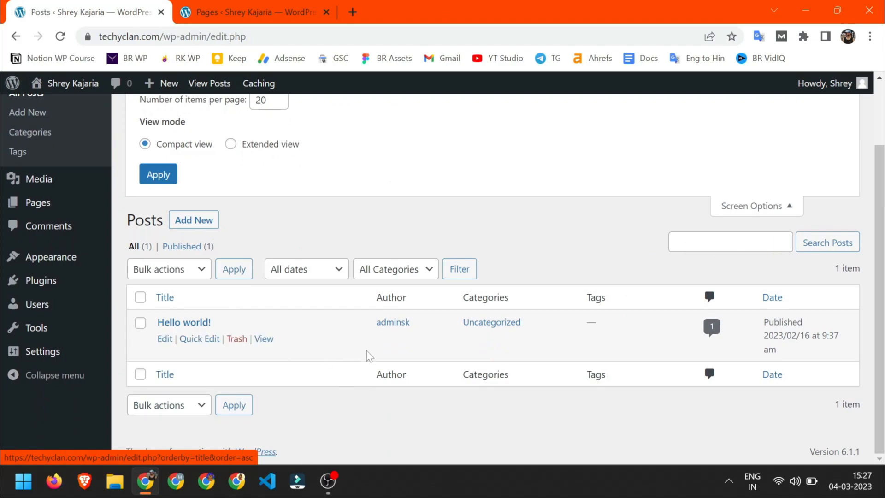
{"action": "scroll", "coordinate": [366, 356], "scroll_direction": "up", "scroll_amount": 2}
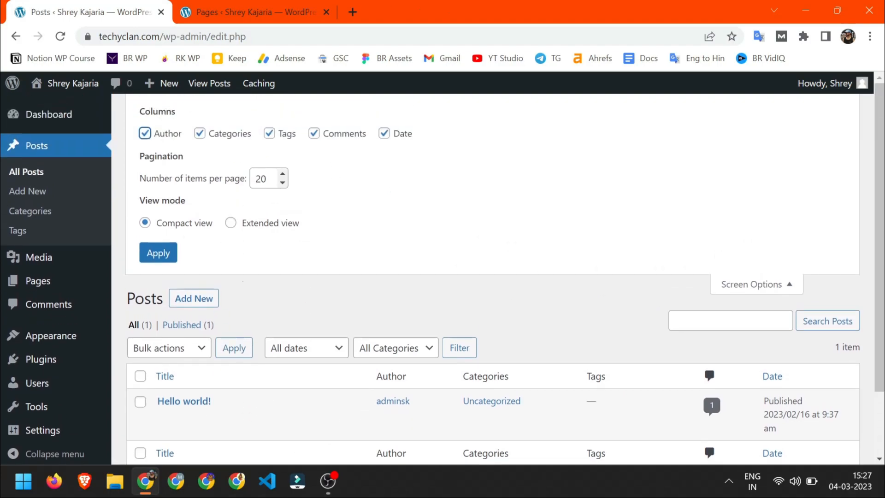
- Show 50 posts per page in Extended view and apply the screen options
{"action": "left_click", "coordinate": [261, 179]}
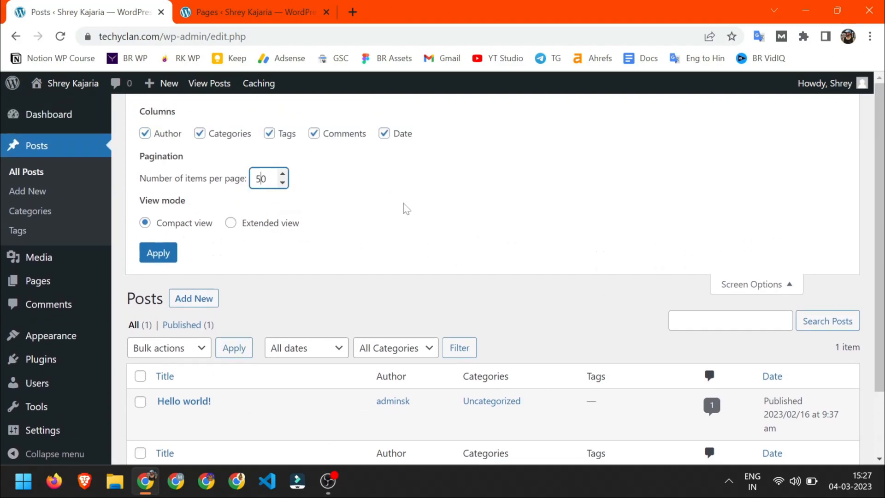
{"action": "scroll", "coordinate": [286, 211], "scroll_direction": "down", "scroll_amount": 2}
{"action": "scroll", "coordinate": [277, 205], "scroll_direction": "up", "scroll_amount": 2}
{"action": "scroll", "coordinate": [276, 263], "scroll_direction": "down", "scroll_amount": 2}
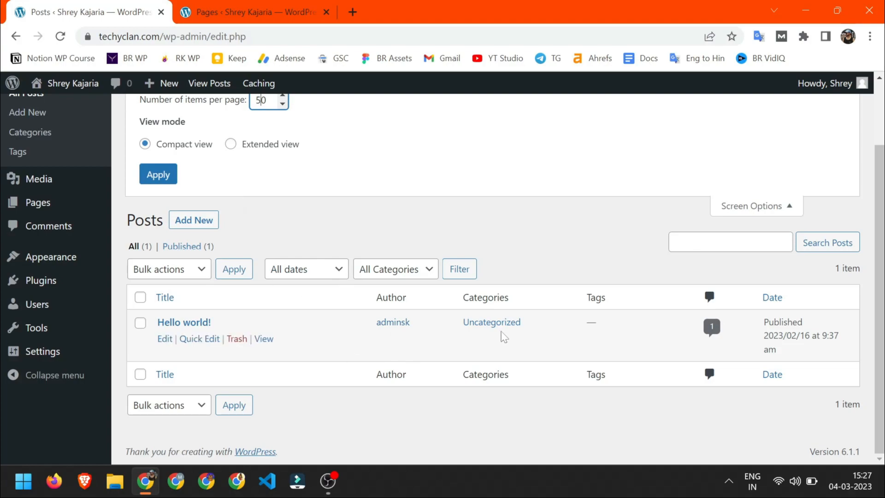
{"action": "left_click", "coordinate": [259, 144]}
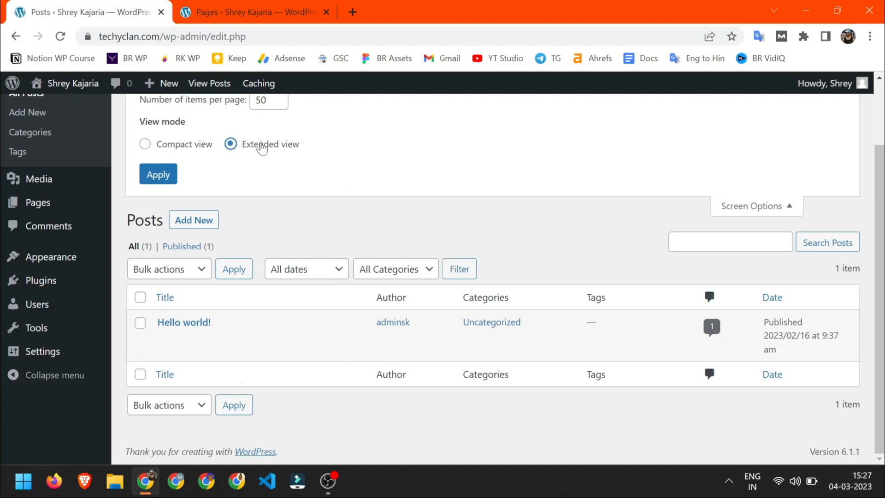
{"action": "left_click", "coordinate": [158, 177]}
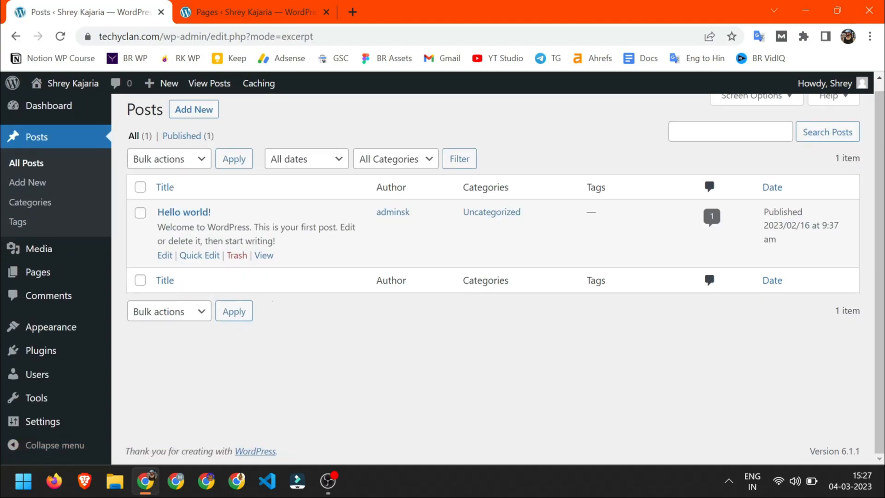
- Select the Hello world! excerpt, close Screen Options and bring up the Posts Help
{"action": "left_click_drag", "start_coordinate": [191, 227], "coordinate": [273, 227]}
{"action": "left_click_drag", "start_coordinate": [272, 227], "coordinate": [276, 240]}
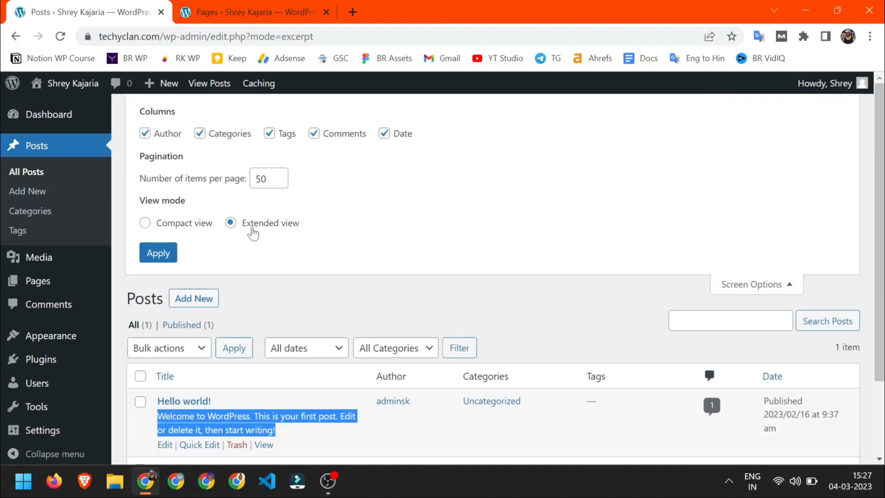
{"action": "scroll", "coordinate": [275, 279], "scroll_direction": "down", "scroll_amount": 2}
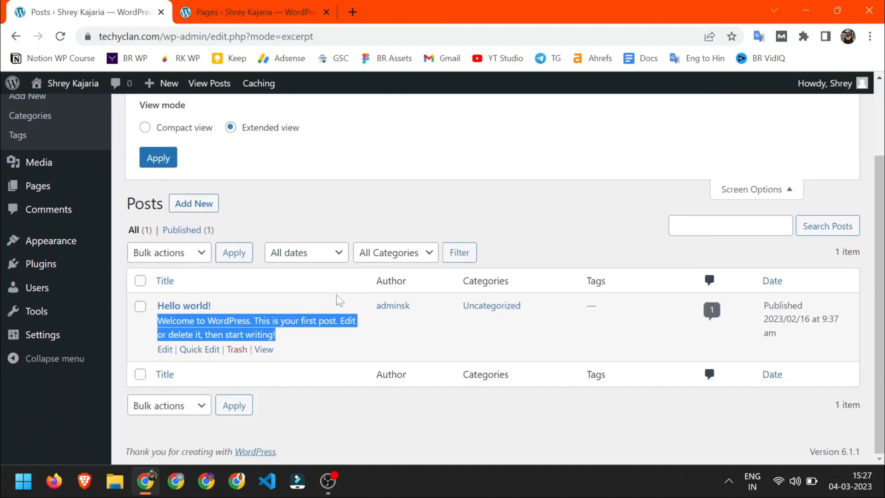
{"action": "scroll", "coordinate": [345, 242], "scroll_direction": "up", "scroll_amount": 2}
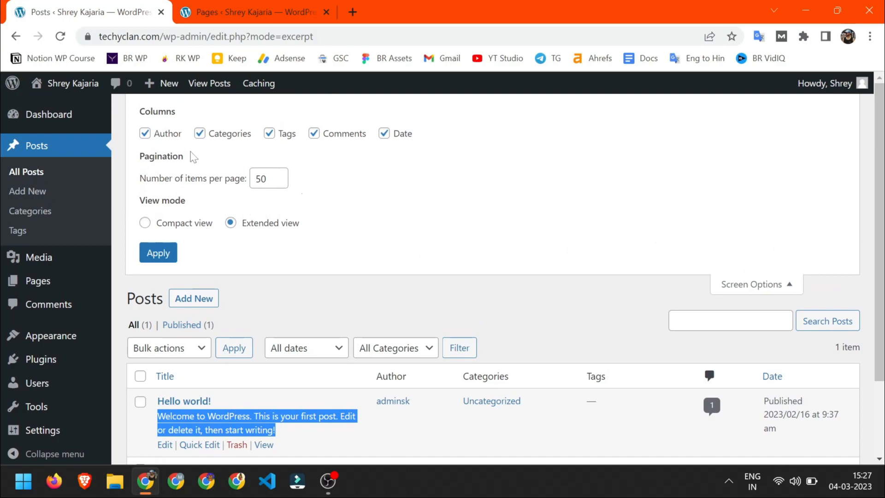
{"action": "left_click", "coordinate": [756, 285]}
{"action": "left_click", "coordinate": [831, 104]}
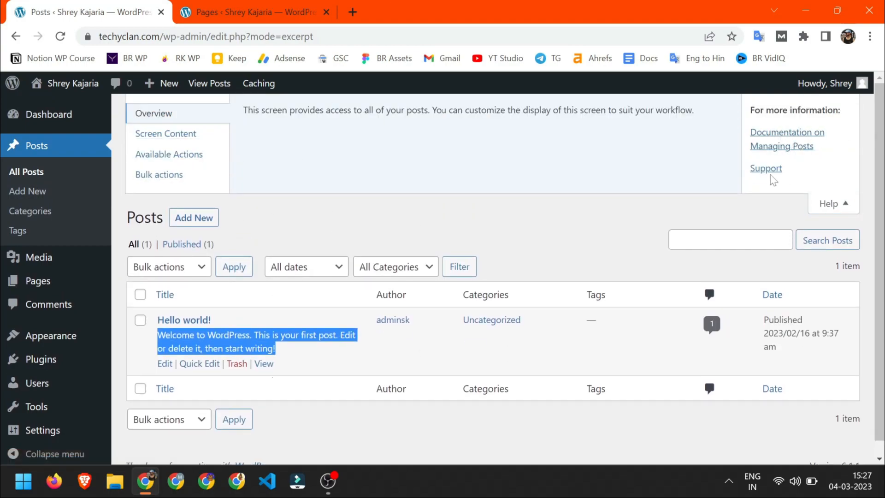
- Close the Pages screen options and go back to the Posts list
{"action": "key", "text": "ctrl+Tab"}
{"action": "scroll", "coordinate": [504, 250], "scroll_direction": "up", "scroll_amount": 2}
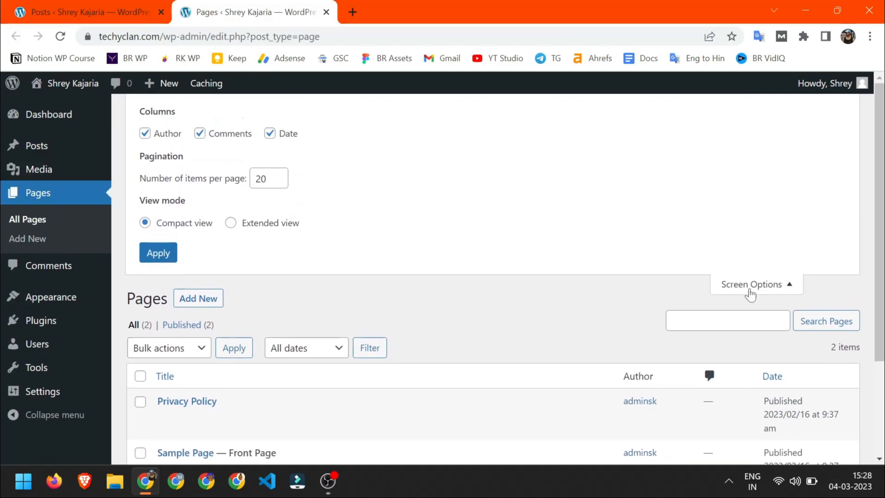
{"action": "left_click", "coordinate": [751, 284]}
{"action": "key", "text": "ctrl+Tab"}
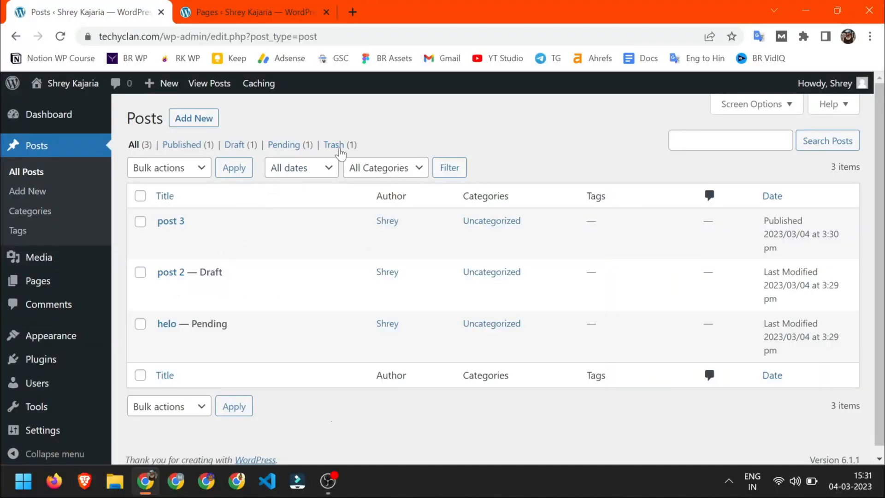
- View the trashed Hello world! post, then switch to the Pages list
{"action": "left_click", "coordinate": [339, 148]}
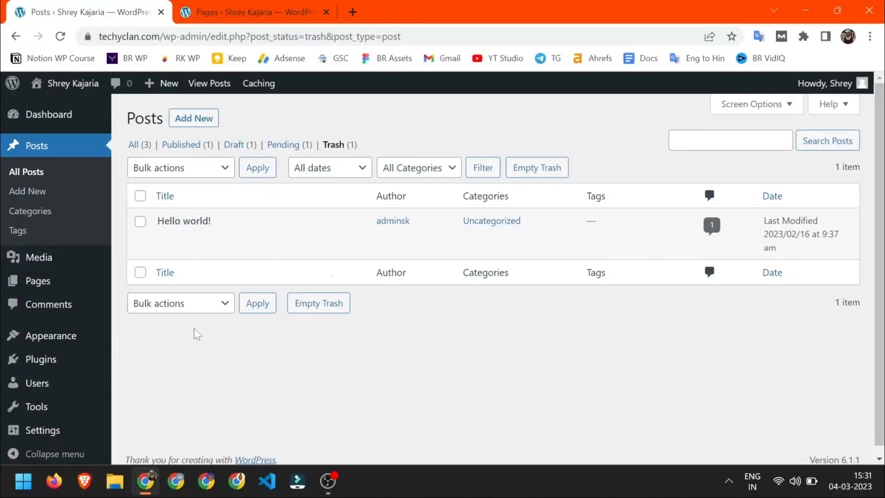
{"action": "mouse_move", "coordinate": [169, 233]}
{"action": "left_click", "coordinate": [221, 7]}
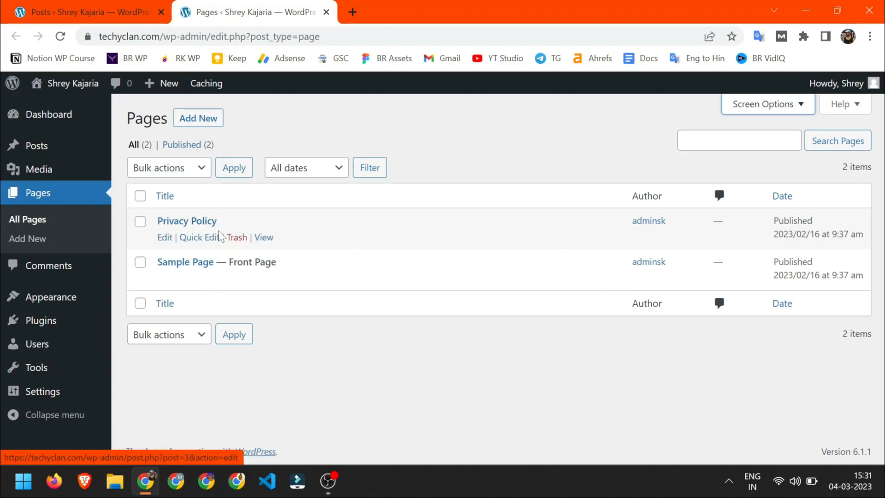
- Select all three posts and apply Edit from the Bulk actions menu
{"action": "left_click", "coordinate": [83, 12]}
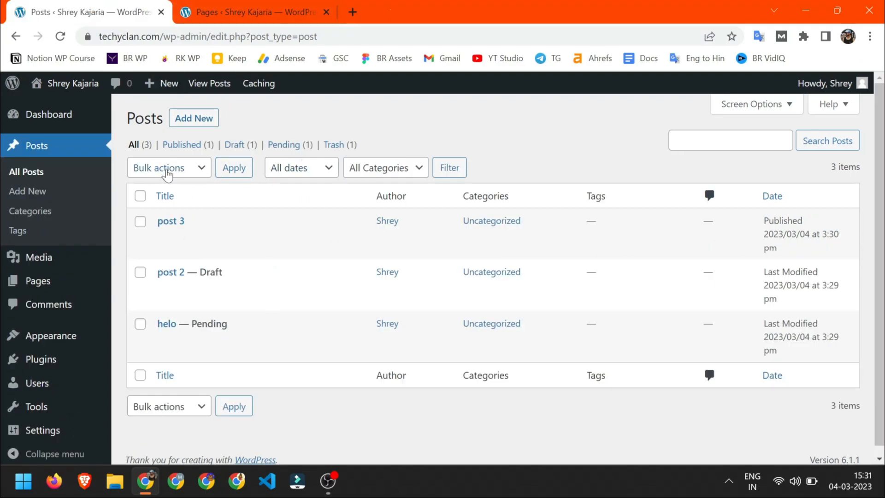
{"action": "left_click", "coordinate": [167, 171]}
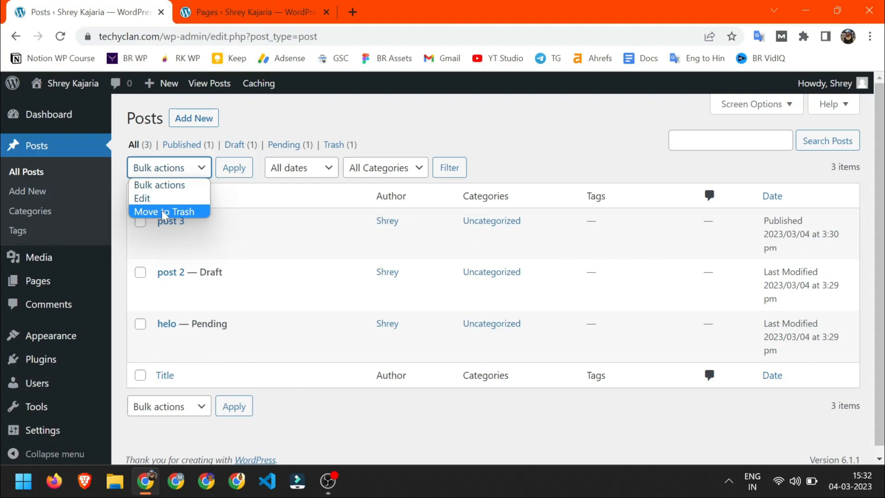
{"action": "key", "text": "Escape"}
{"action": "left_click", "coordinate": [141, 196]}
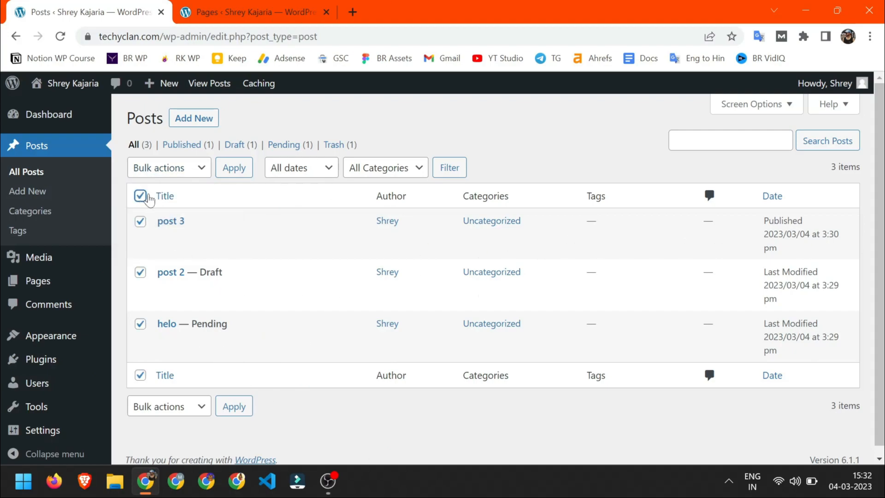
{"action": "left_click", "coordinate": [186, 176]}
{"action": "left_click", "coordinate": [182, 212]}
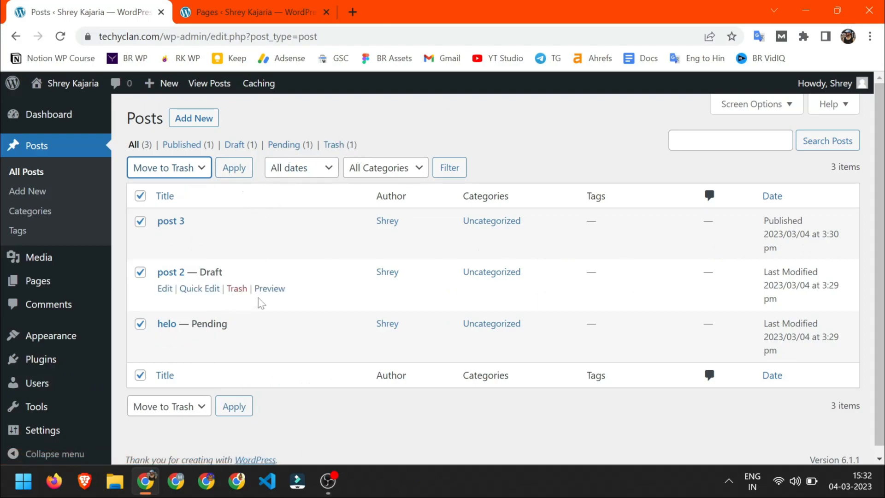
{"action": "left_click", "coordinate": [184, 169]}
{"action": "left_click", "coordinate": [157, 202]}
{"action": "left_click", "coordinate": [234, 169]}
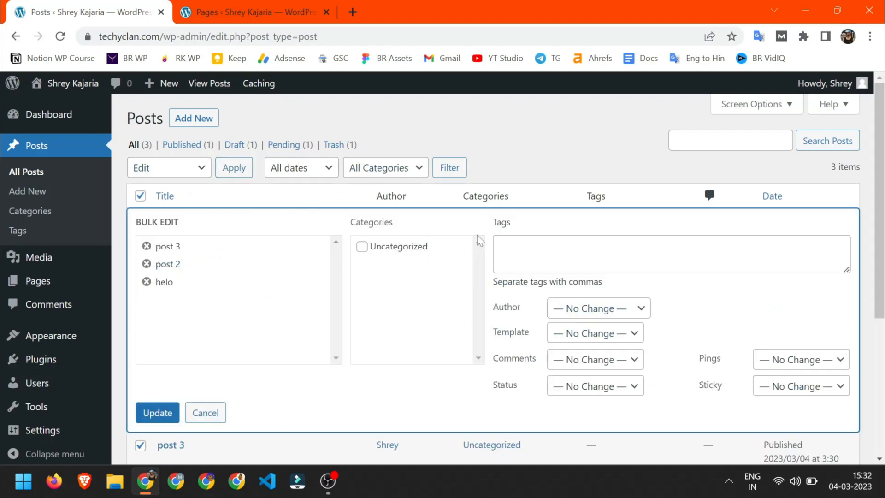
- Drop helo from the bulk edit, then cancel Bulk Edit without saving
{"action": "left_click", "coordinate": [503, 249]}
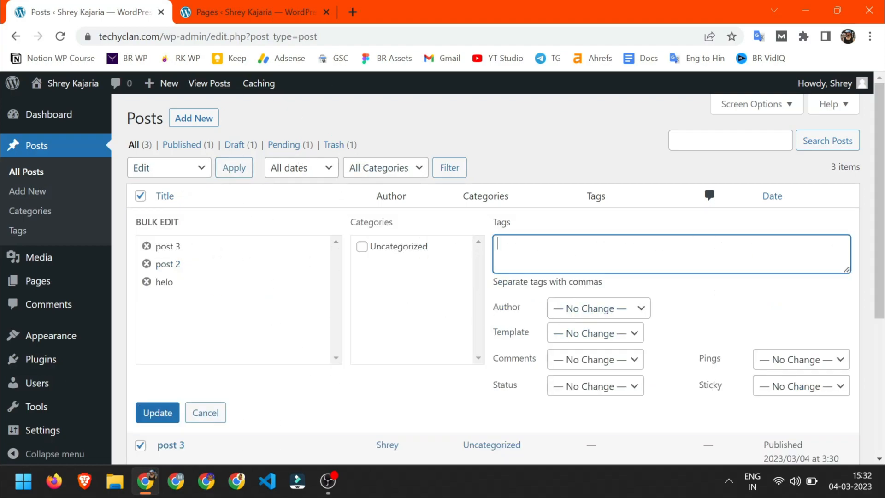
{"action": "left_click", "coordinate": [147, 282]}
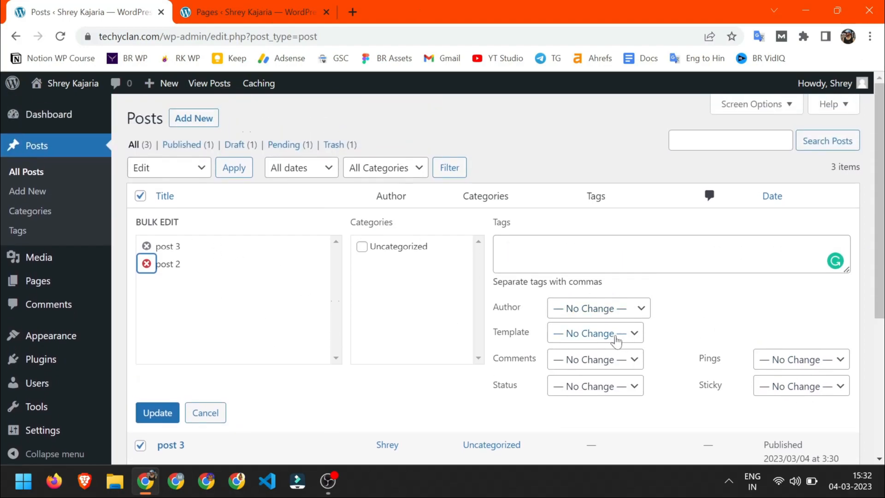
{"action": "scroll", "coordinate": [203, 343], "scroll_direction": "down", "scroll_amount": 1}
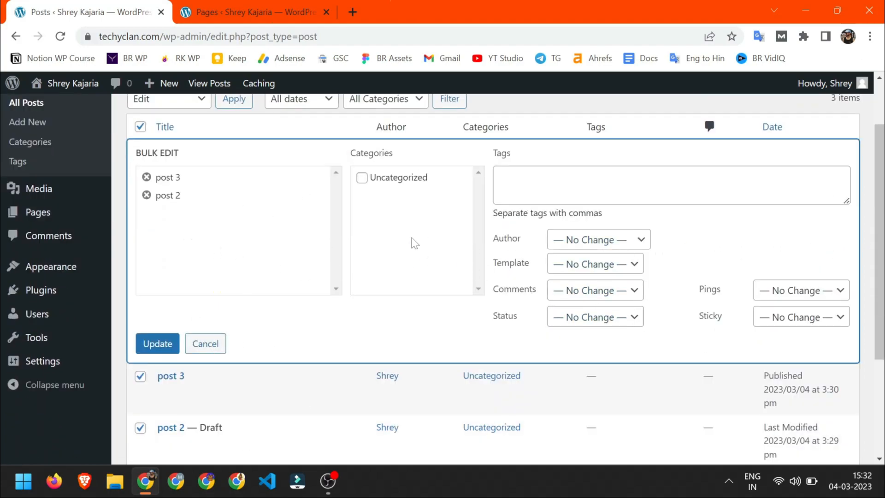
{"action": "left_click", "coordinate": [205, 344]}
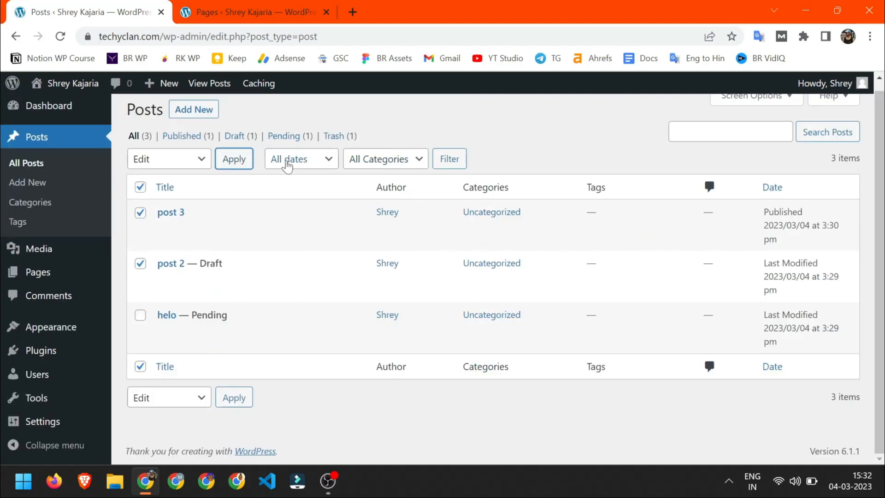
- Restore Hello world! from the Trash and return to All posts
{"action": "left_click", "coordinate": [287, 161]}
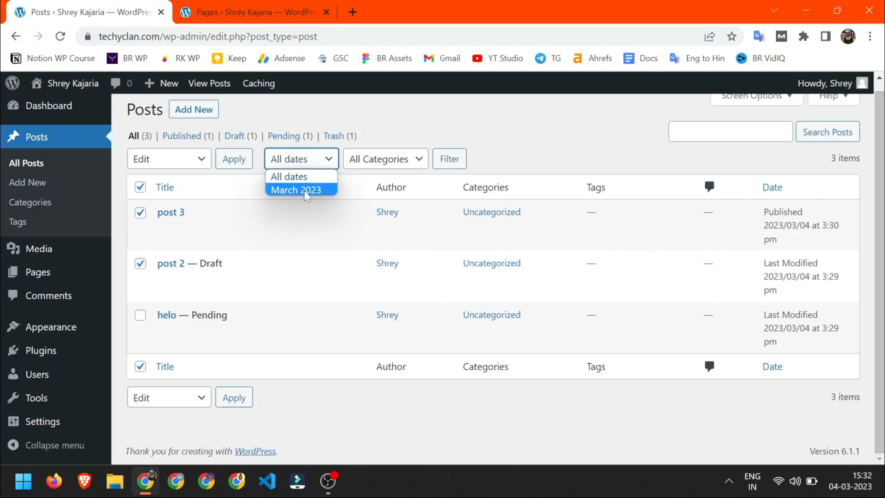
{"action": "left_click", "coordinate": [340, 137]}
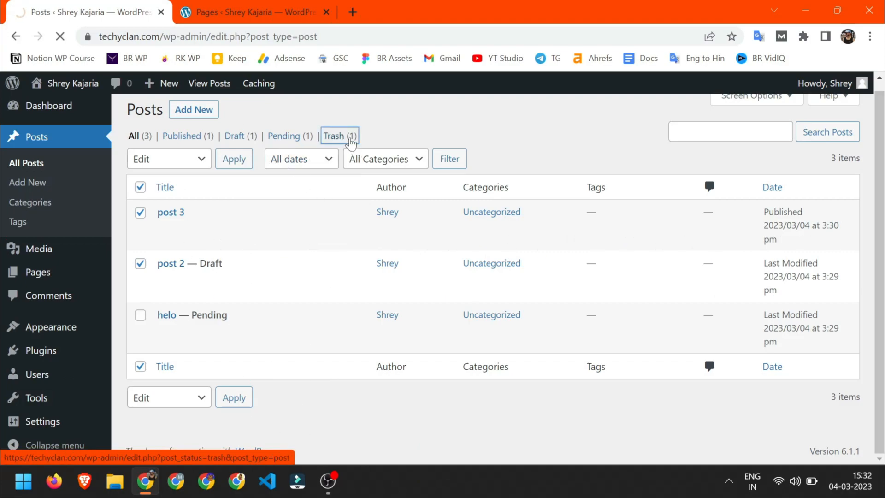
{"action": "left_click", "coordinate": [169, 235]}
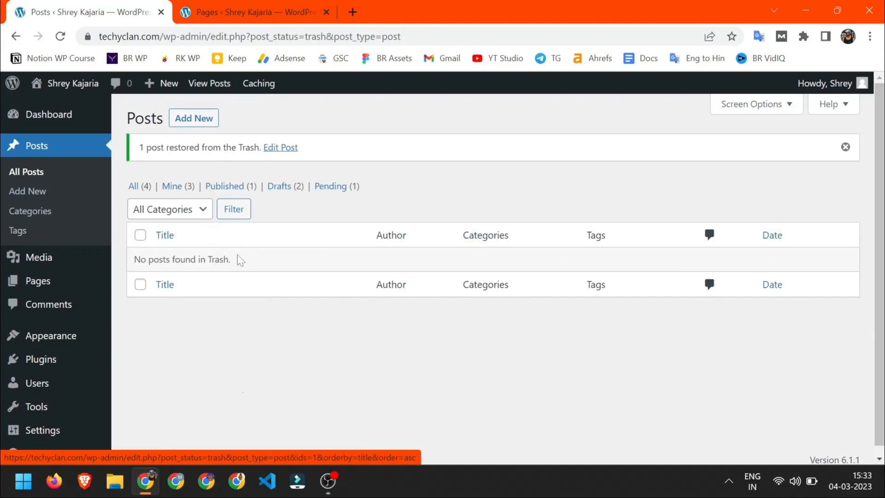
{"action": "left_click", "coordinate": [132, 187]}
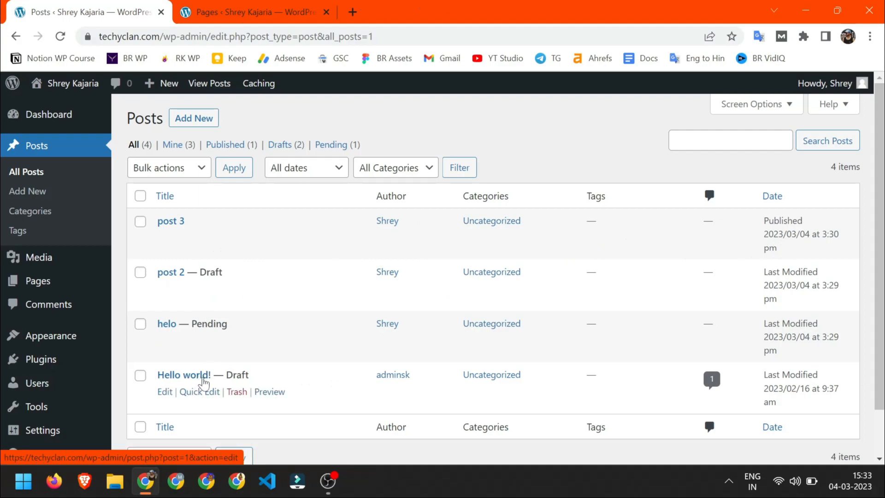
- Filter posts by March 2023, then February 2023, then reset to All dates
{"action": "left_click", "coordinate": [299, 175]}
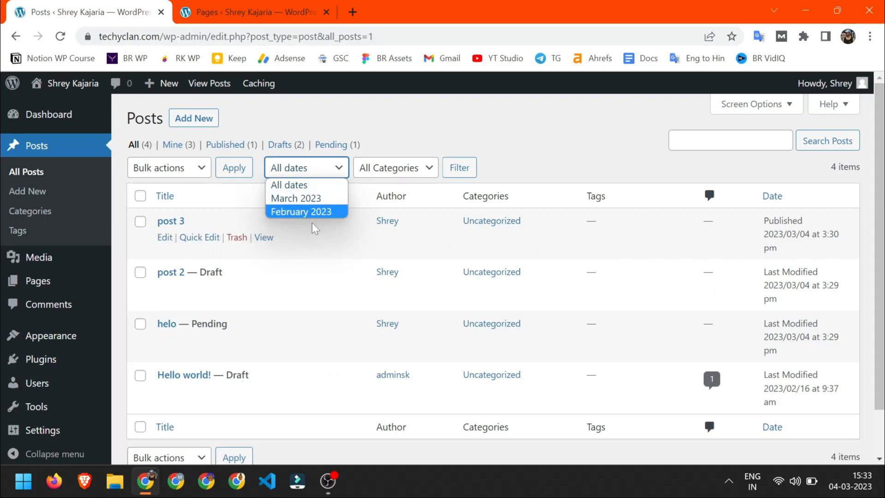
{"action": "left_click", "coordinate": [309, 202]}
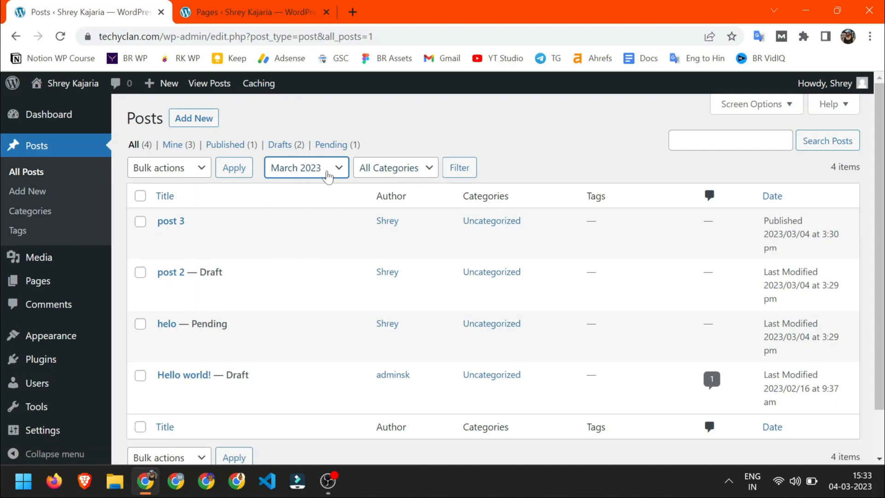
{"action": "left_click", "coordinate": [458, 170]}
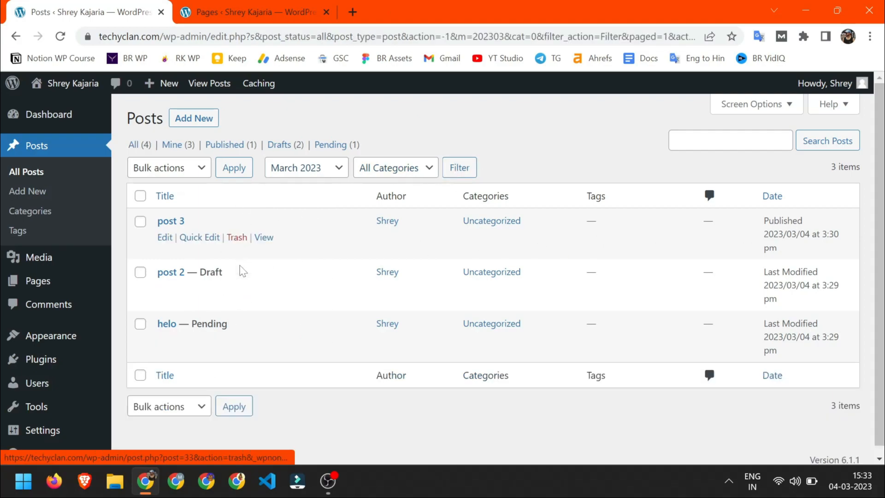
{"action": "left_click", "coordinate": [327, 169]}
{"action": "left_click", "coordinate": [297, 213]}
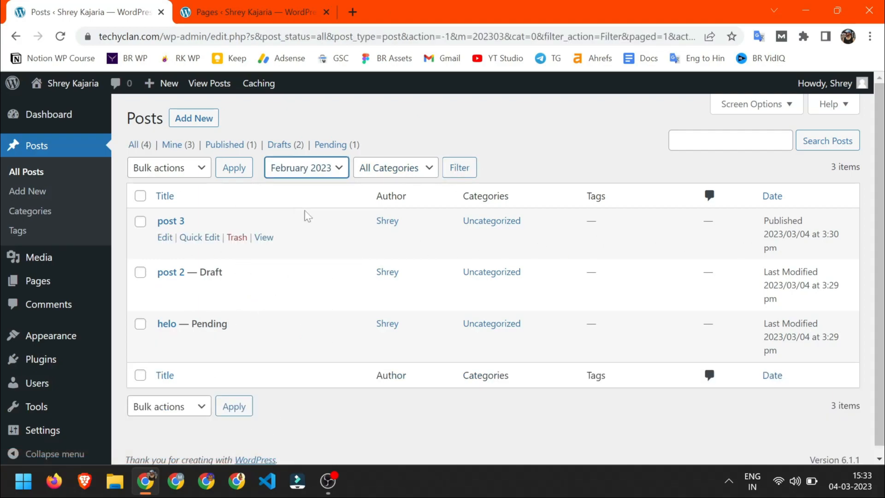
{"action": "left_click", "coordinate": [454, 175]}
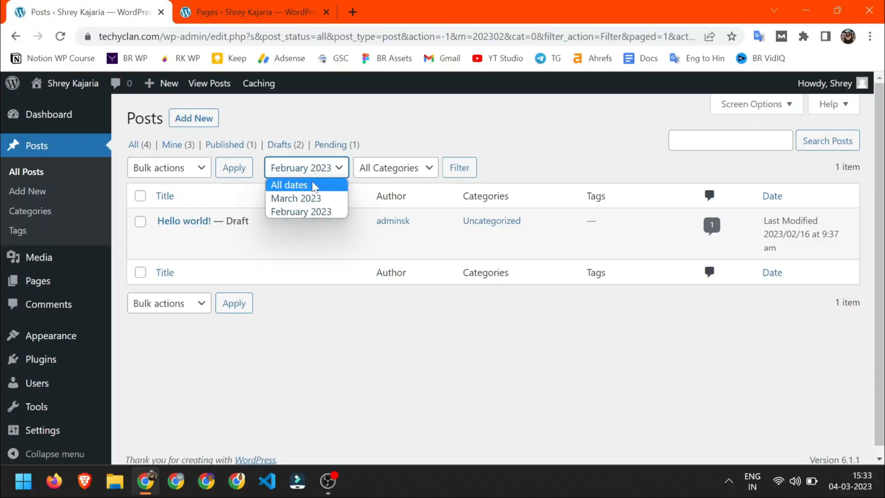
{"action": "left_click", "coordinate": [314, 184]}
{"action": "left_click", "coordinate": [410, 168]}
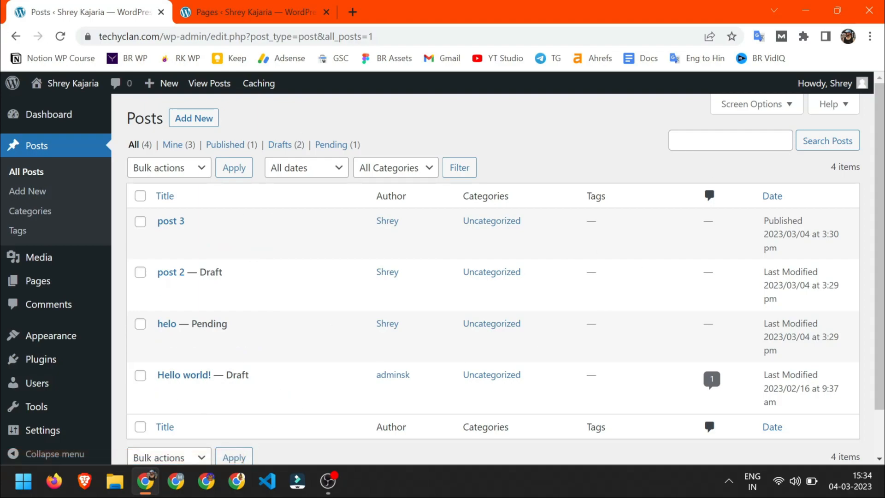
- Search the posts for 'hello world'
{"action": "left_click", "coordinate": [709, 143]}
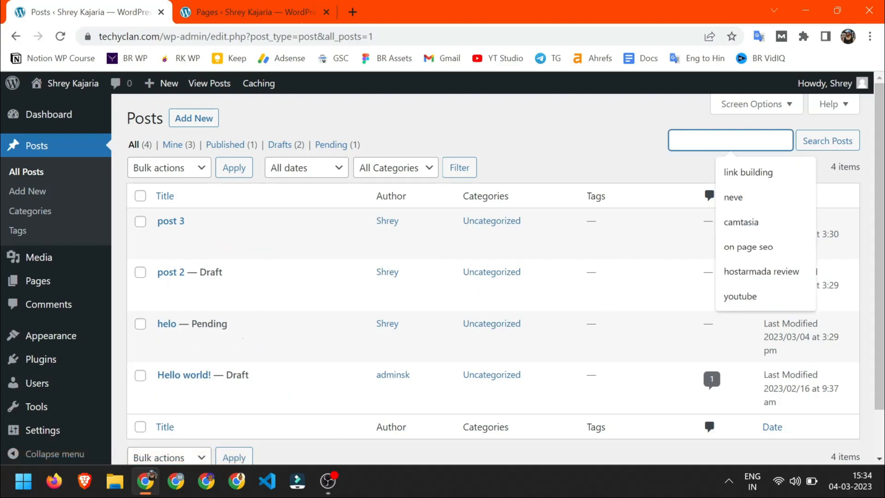
{"action": "type", "text": "hello world"}
{"action": "key", "text": "Return"}
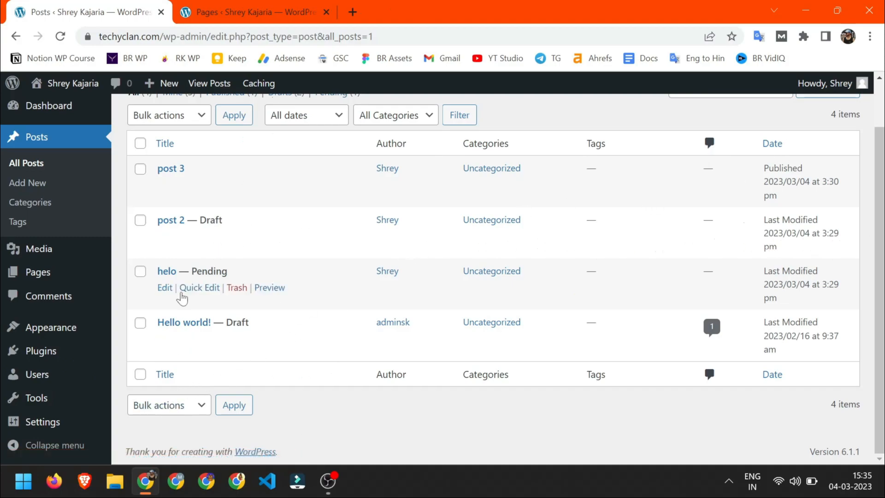
{"action": "scroll", "coordinate": [346, 406], "scroll_direction": "up", "scroll_amount": 1}
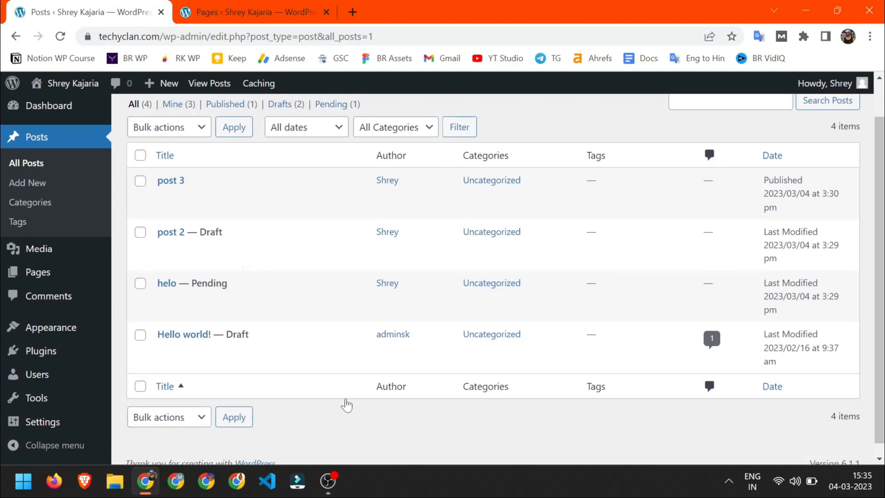
{"action": "scroll", "coordinate": [333, 406], "scroll_direction": "down", "scroll_amount": 1}
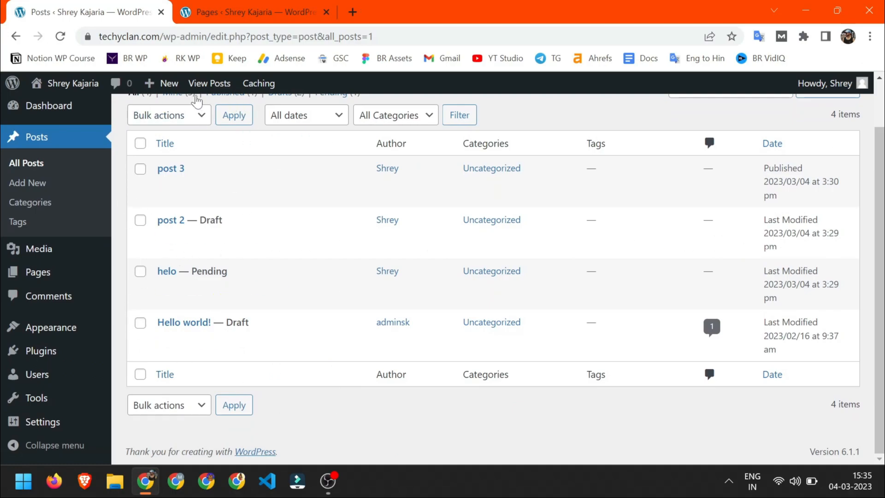
- Open Hello world! in the editor, close it, then bring up its Quick Edit form
{"action": "left_click", "coordinate": [186, 415]}
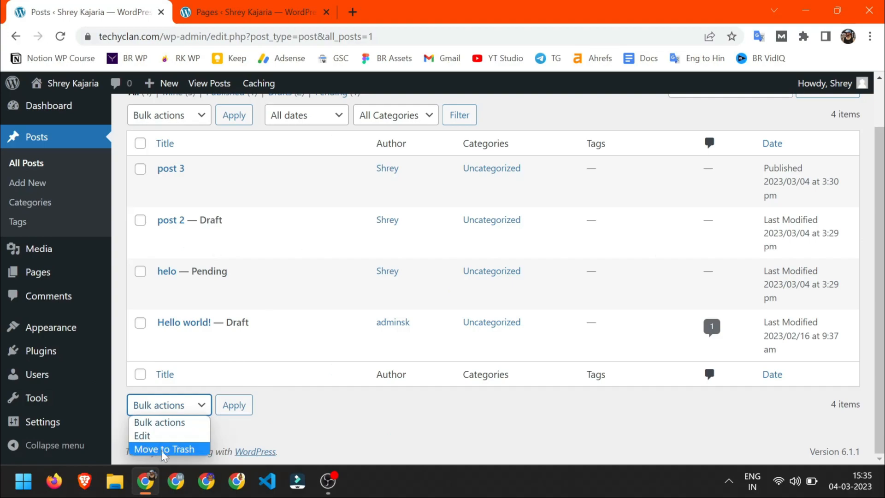
{"action": "left_click", "coordinate": [317, 413]}
{"action": "mouse_move", "coordinate": [208, 188]}
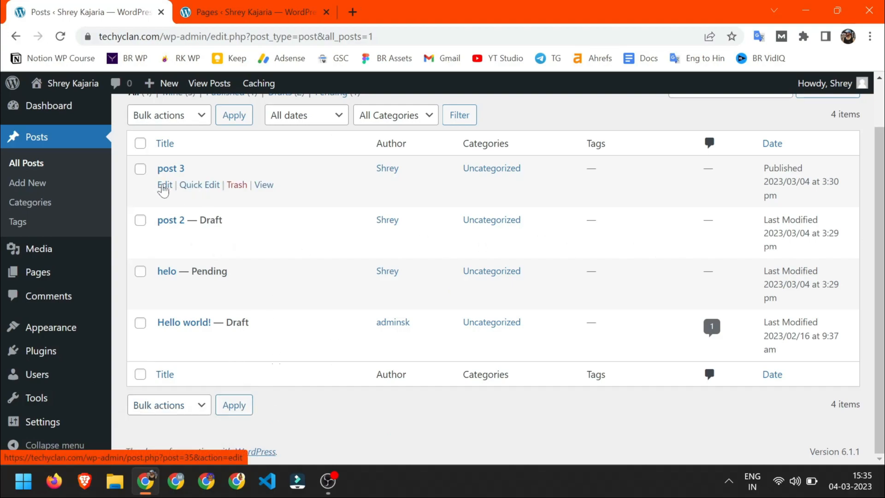
{"action": "mouse_move", "coordinate": [169, 351]}
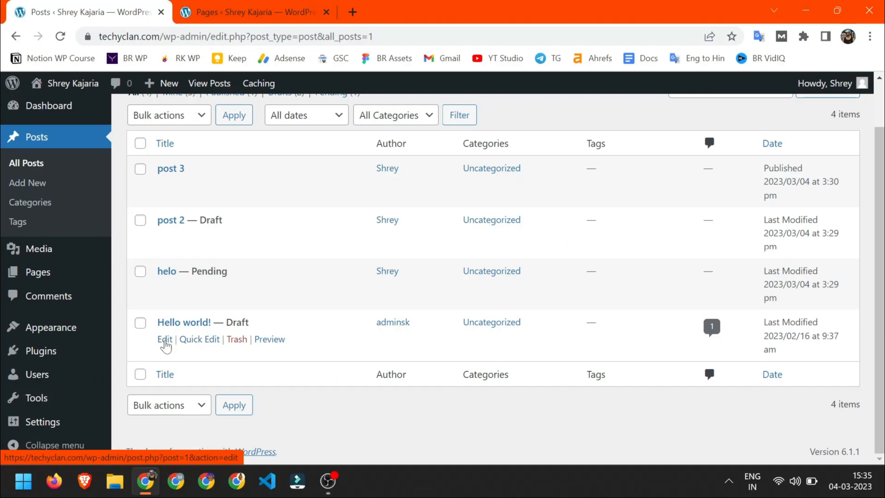
{"action": "left_click", "coordinate": [165, 340]}
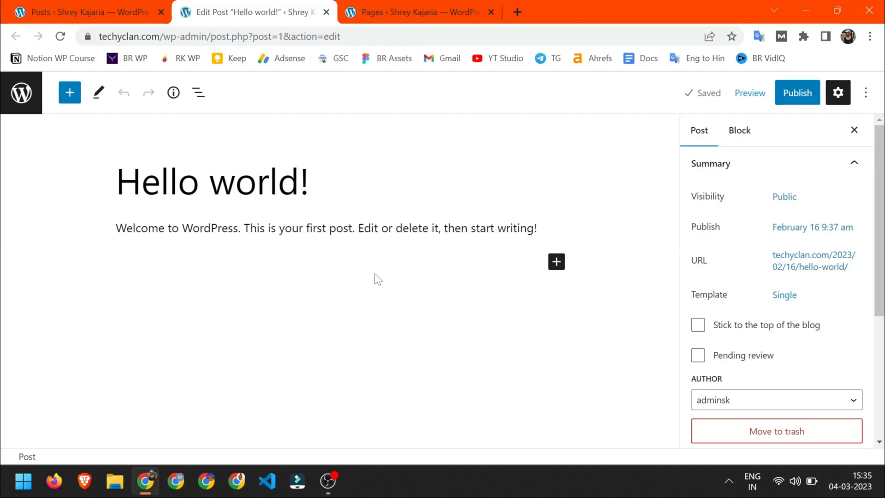
{"action": "key", "text": "ctrl+w"}
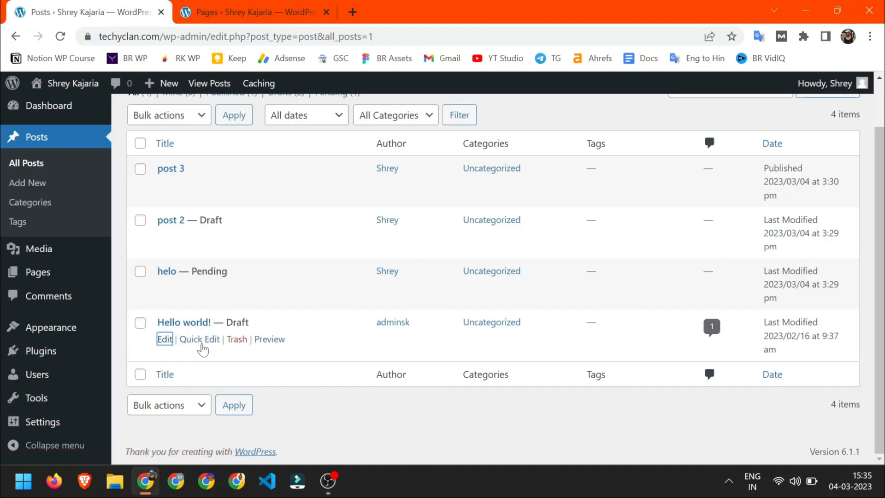
{"action": "left_click", "coordinate": [200, 340]}
{"action": "scroll", "coordinate": [184, 276], "scroll_direction": "down", "scroll_amount": 3}
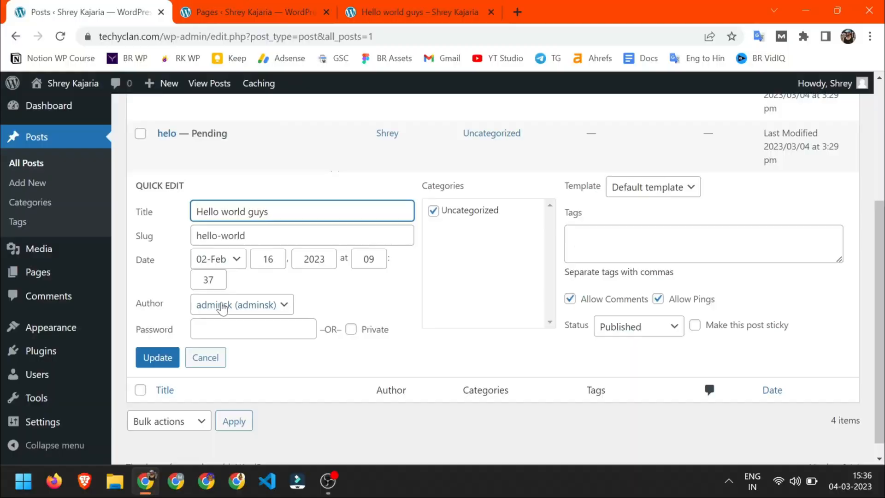
{"action": "left_click", "coordinate": [415, 12]}
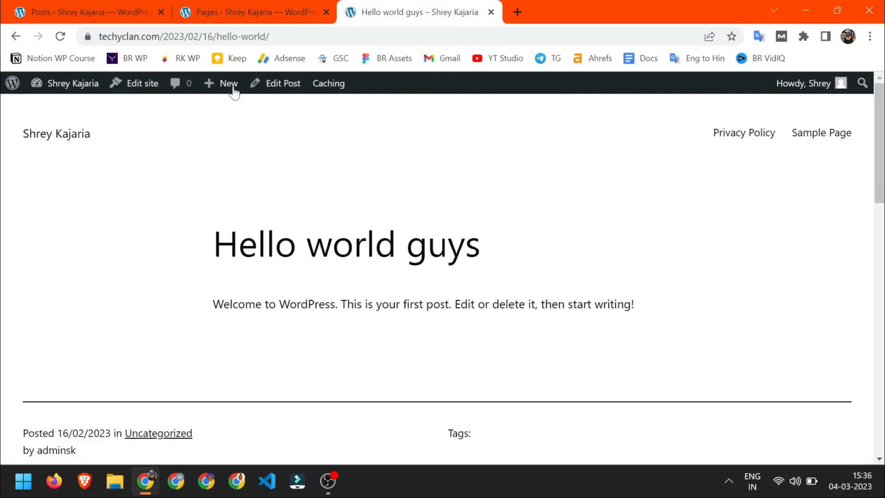
{"action": "left_click", "coordinate": [249, 36]}
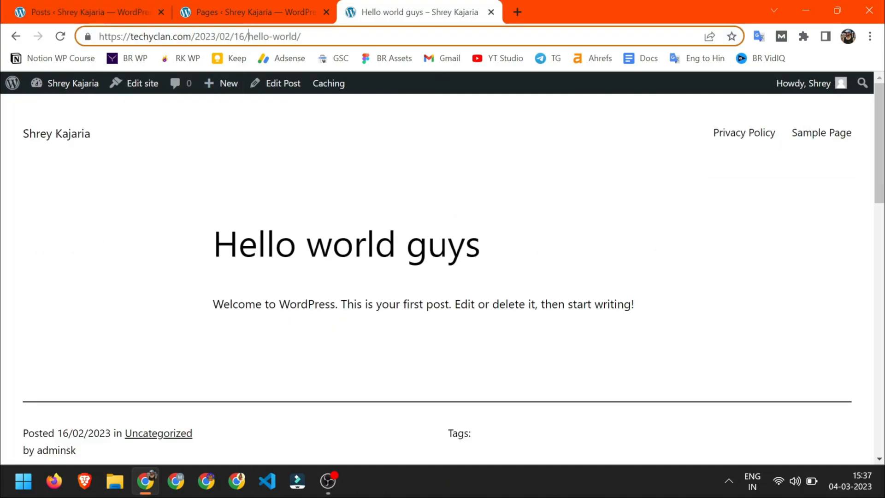
{"action": "left_click_drag", "start_coordinate": [245, 36], "coordinate": [301, 36]}
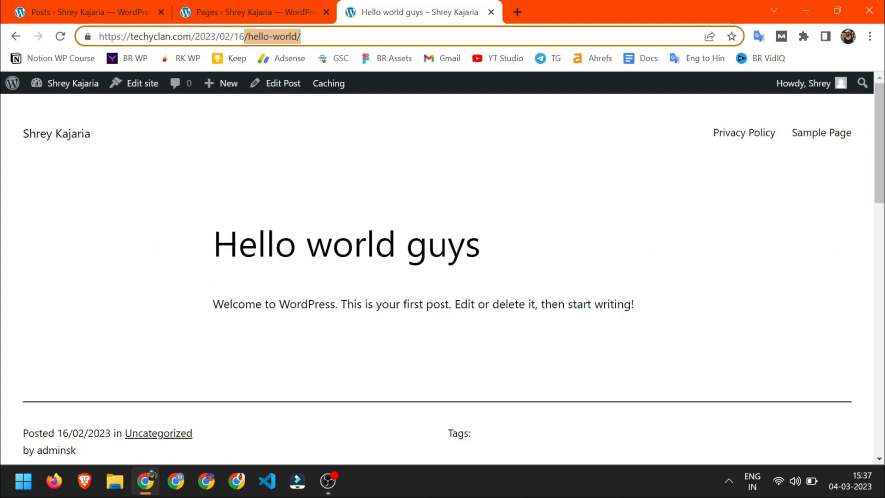
{"action": "left_click", "coordinate": [92, 12]}
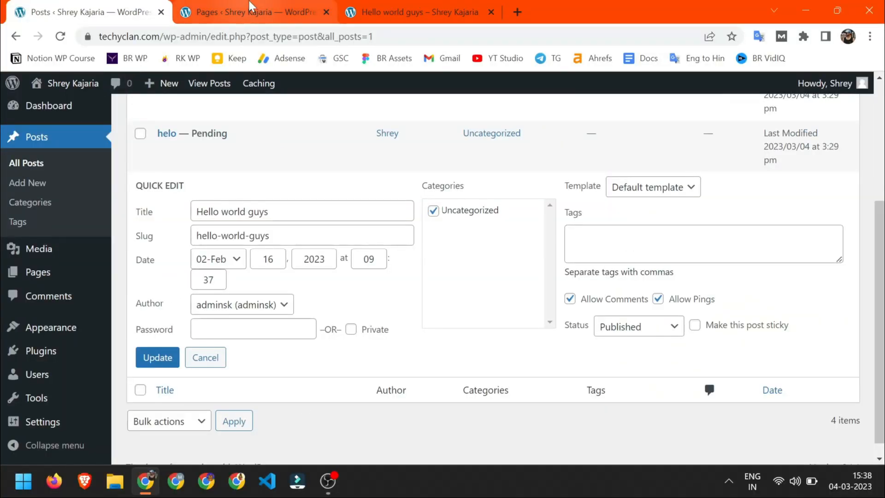
- Glance at the Privacy Policy page's Quick Edit, then return to the post's form
{"action": "left_click", "coordinate": [250, 5]}
{"action": "left_click", "coordinate": [199, 237]}
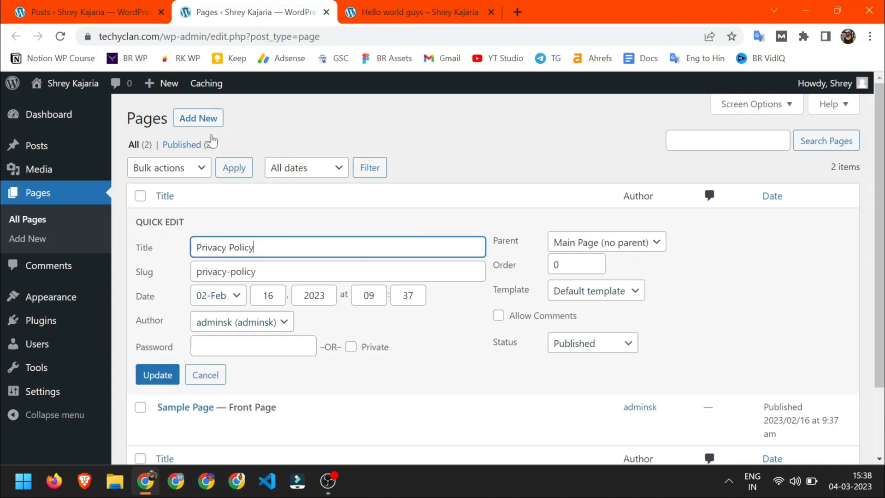
{"action": "left_click", "coordinate": [90, 12]}
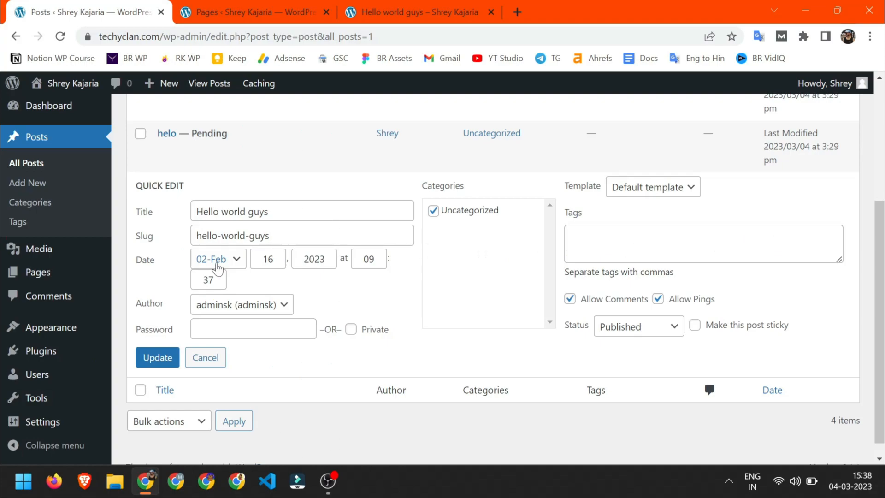
- Set the post date to 03-Mar 4, 2023 and make the second user its author
{"action": "left_click", "coordinate": [234, 263]}
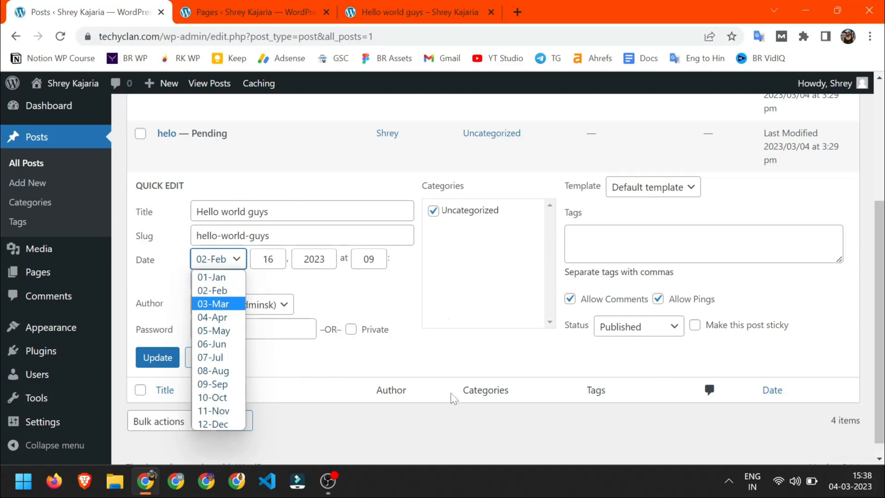
{"action": "left_click", "coordinate": [217, 304]}
{"action": "left_click", "coordinate": [271, 259]}
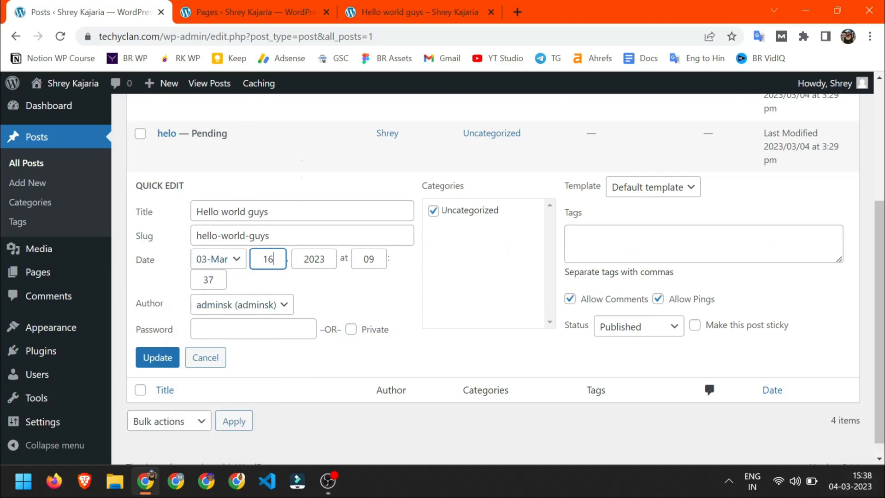
{"action": "left_click", "coordinate": [350, 291]}
{"action": "left_click", "coordinate": [242, 305]}
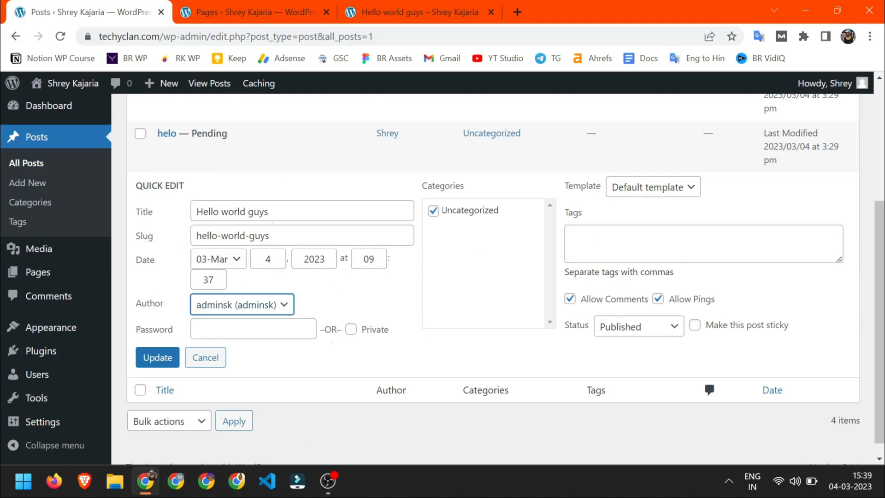
{"action": "left_click", "coordinate": [285, 305]}
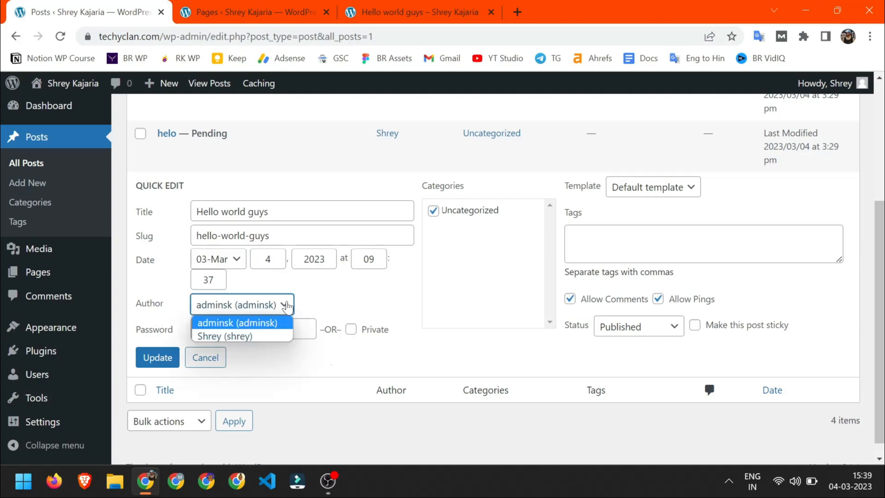
{"action": "left_click", "coordinate": [247, 340]}
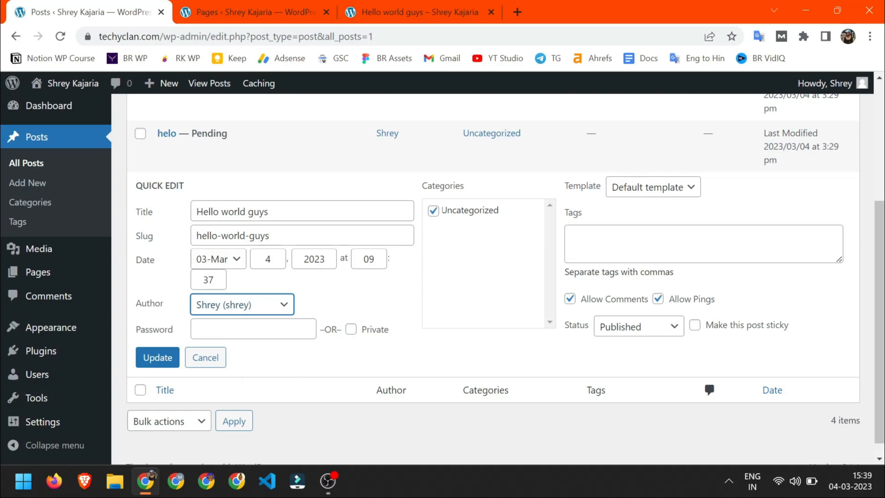
- Replace the post password with a new one and update the quick edits
{"action": "key", "text": "Tab"}
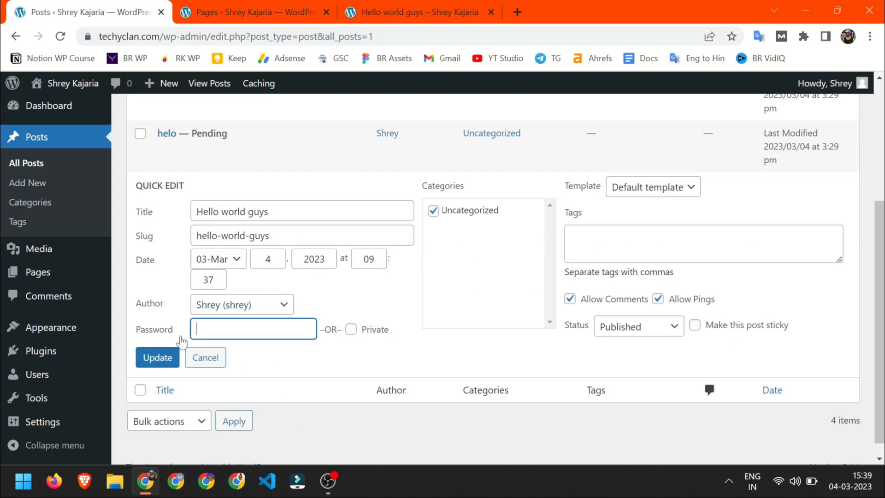
{"action": "key", "text": "ctrl+a"}
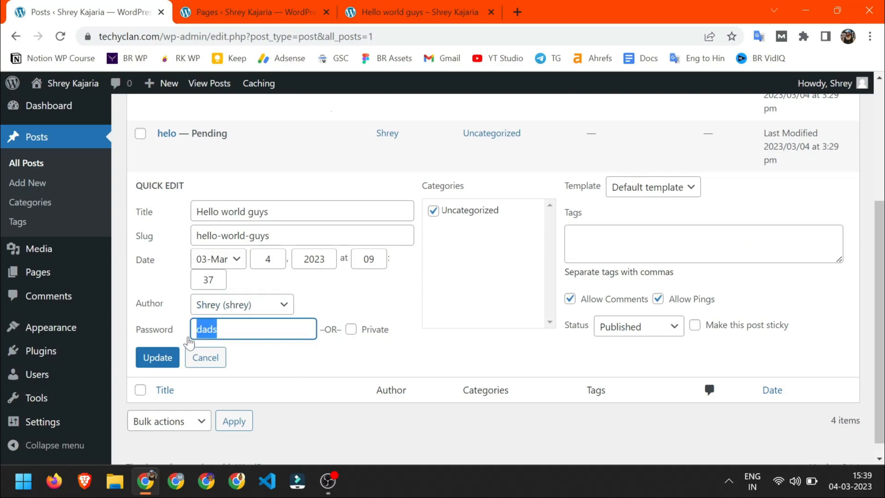
{"action": "type", "text": "123"}
{"action": "left_click", "coordinate": [157, 357]}
- Reload the live post to see it password protected and try unlocking it
{"action": "key", "text": "ctrl+3"}
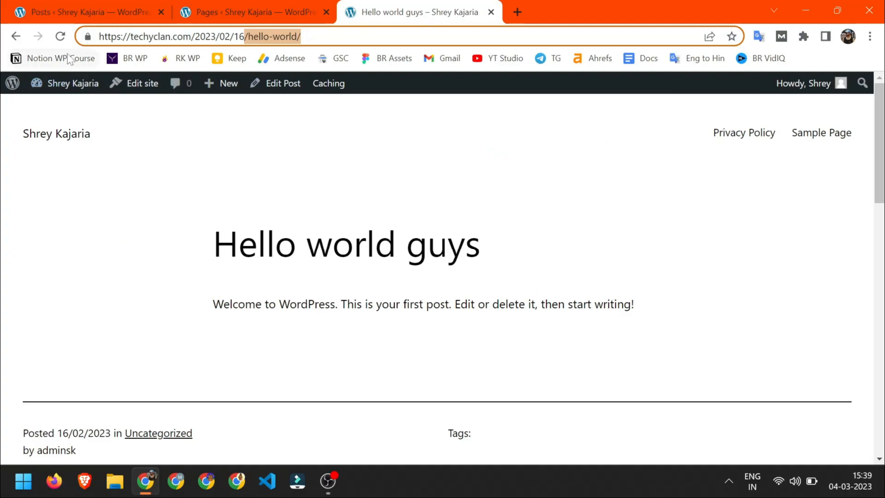
{"action": "left_click", "coordinate": [60, 36]}
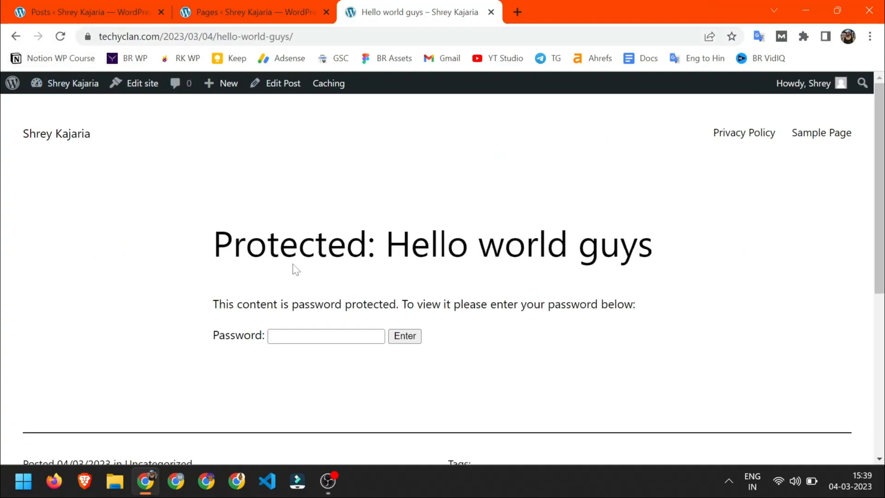
{"action": "left_click", "coordinate": [303, 335]}
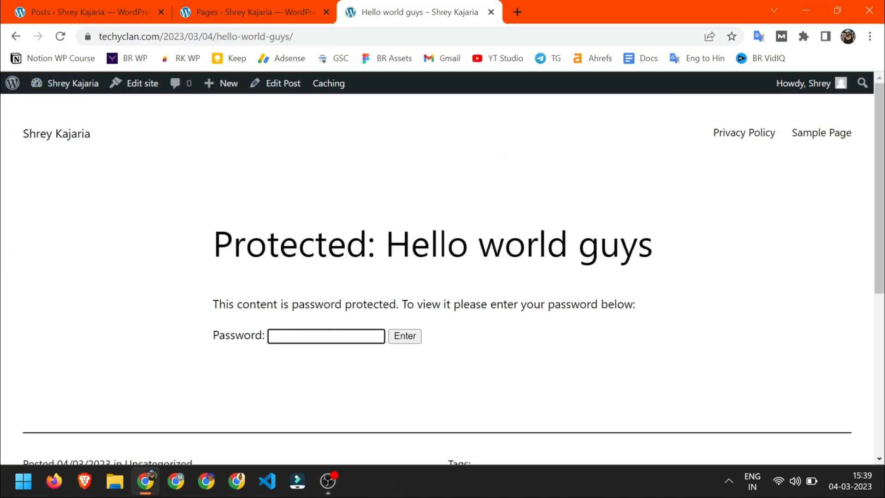
{"action": "left_click", "coordinate": [406, 337]}
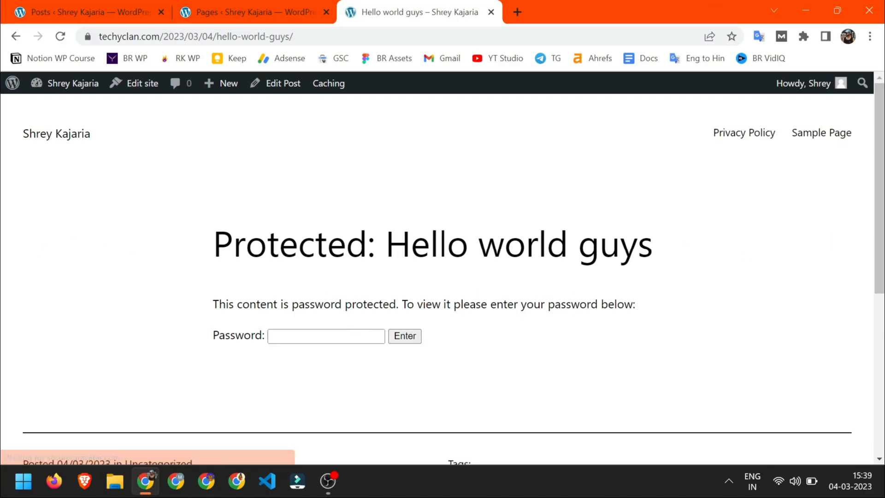
- Enter the password to unlock the post, read its content, and return to All Posts
{"action": "left_click", "coordinate": [326, 337]}
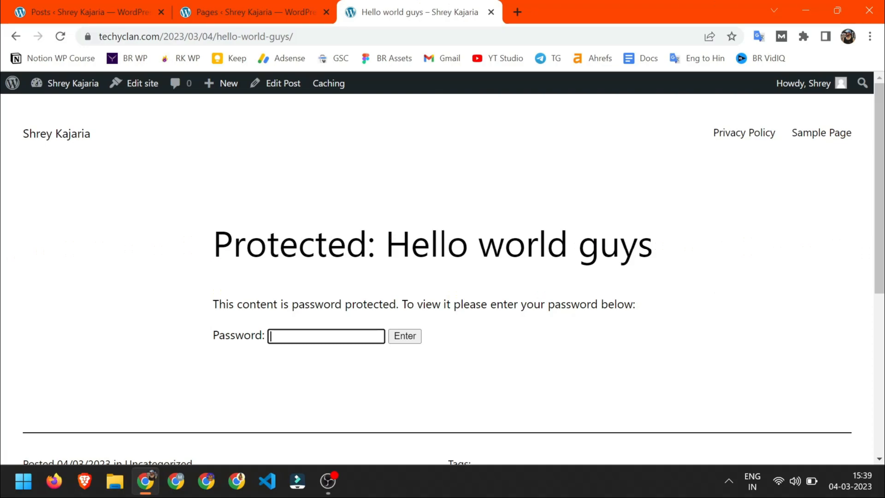
{"action": "key", "text": "Return"}
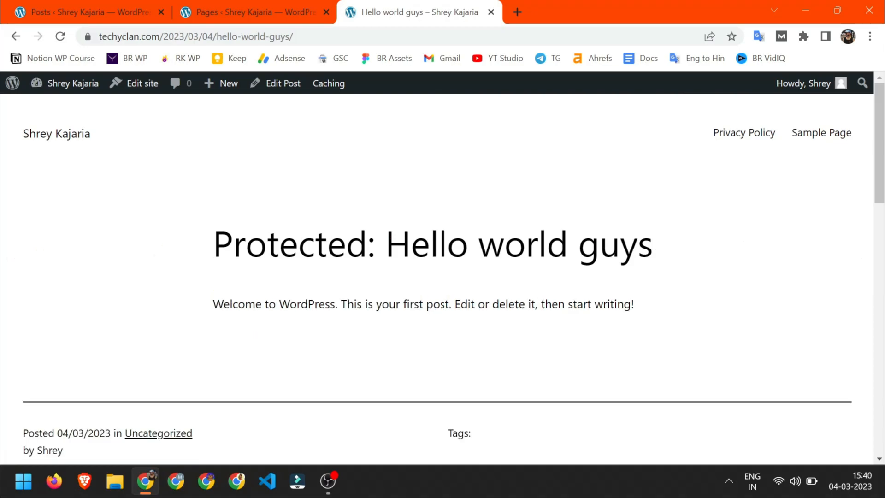
{"action": "scroll", "coordinate": [443, 280], "scroll_direction": "down", "scroll_amount": 6}
{"action": "scroll", "coordinate": [443, 279], "scroll_direction": "up", "scroll_amount": 6}
{"action": "scroll", "coordinate": [443, 280], "scroll_direction": "down", "scroll_amount": 6}
{"action": "scroll", "coordinate": [443, 280], "scroll_direction": "up", "scroll_amount": 1}
{"action": "scroll", "coordinate": [306, 183], "scroll_direction": "up", "scroll_amount": 5}
{"action": "scroll", "coordinate": [368, 197], "scroll_direction": "down", "scroll_amount": 10}
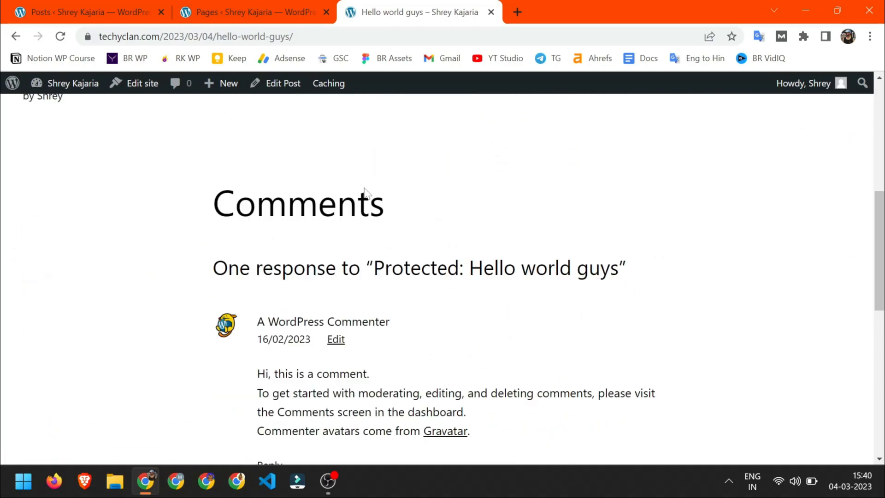
{"action": "scroll", "coordinate": [317, 222], "scroll_direction": "up", "scroll_amount": 10}
{"action": "left_click_drag", "start_coordinate": [245, 236], "coordinate": [609, 230]}
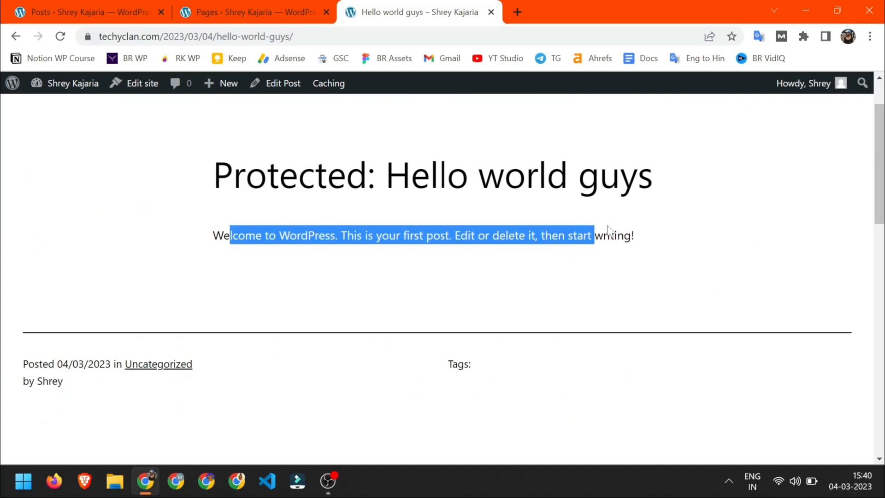
{"action": "left_click", "coordinate": [58, 5]}
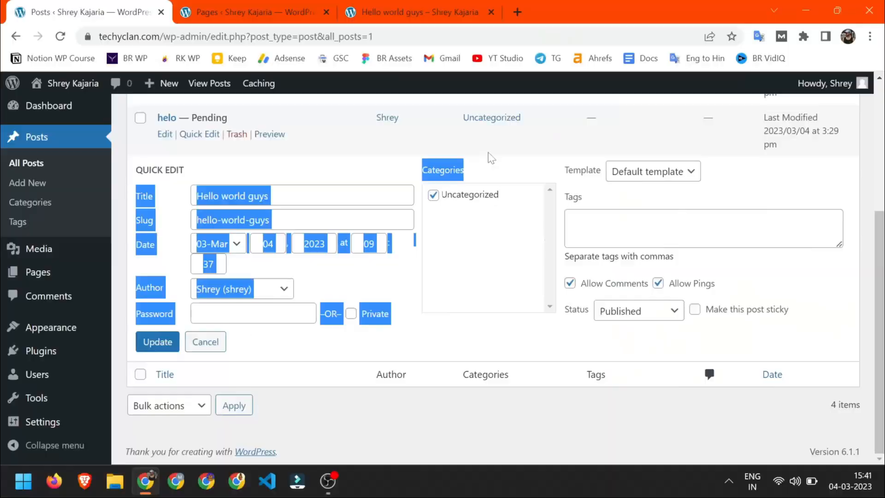
- Clear the stray text selection and place the cursor in the Tags field for Hello world guys
{"action": "left_click", "coordinate": [491, 158]}
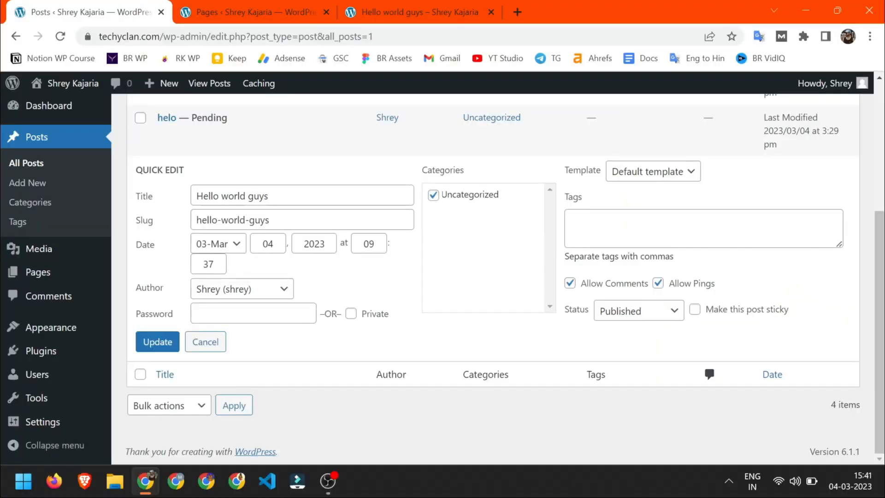
{"action": "left_click", "coordinate": [682, 230]}
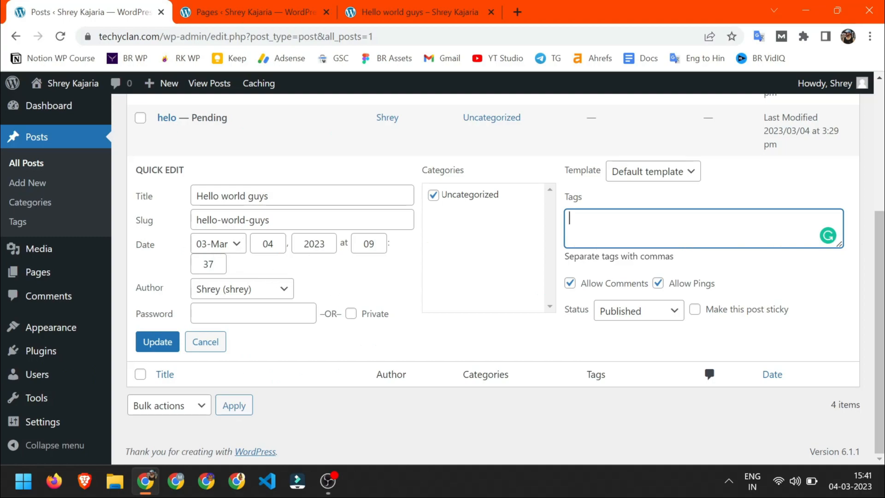
- Tag Hello world guys with smartphone and tech and allow comments on it
{"action": "left_click_drag", "start_coordinate": [570, 257], "coordinate": [670, 256]}
{"action": "left_click", "coordinate": [676, 231]}
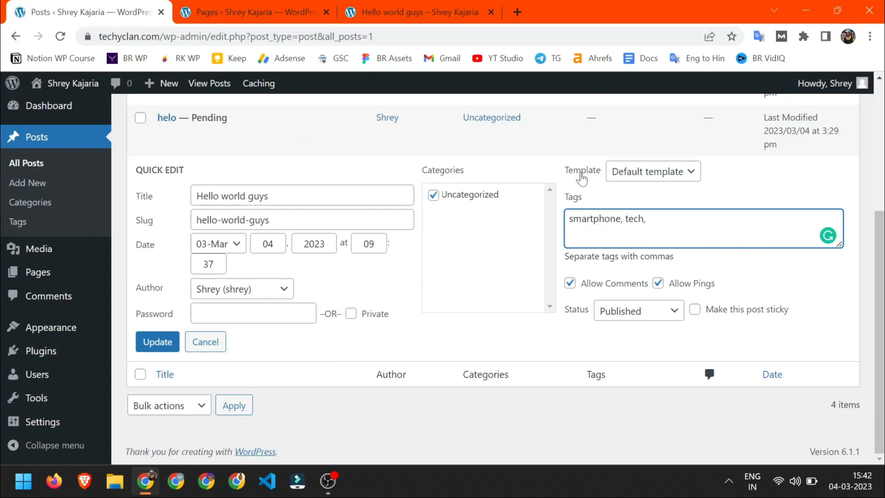
{"action": "double_click", "coordinate": [582, 176]}
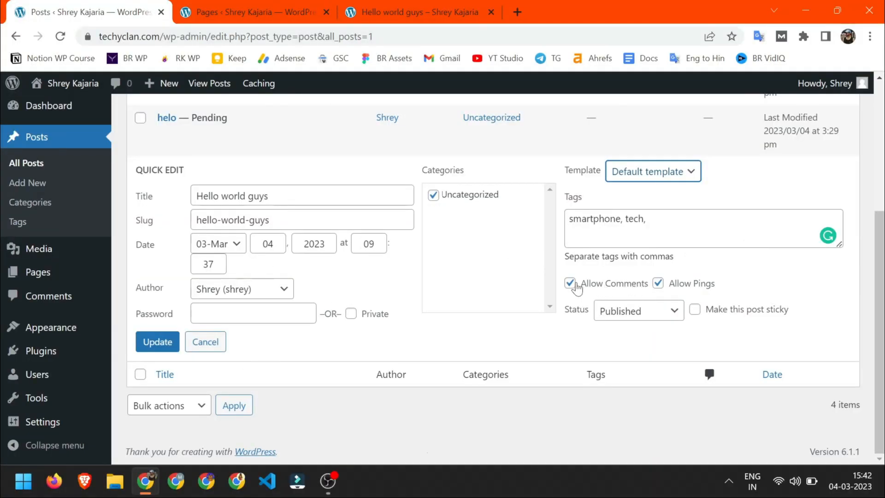
{"action": "mouse_move", "coordinate": [30, 421]}
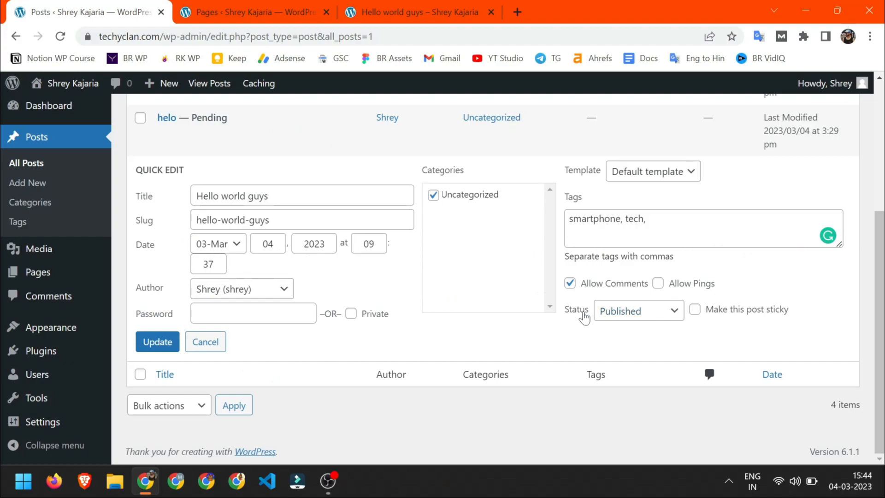
- Check the post's status choices, keep Published, and cancel the Quick Edit form
{"action": "left_click", "coordinate": [625, 318]}
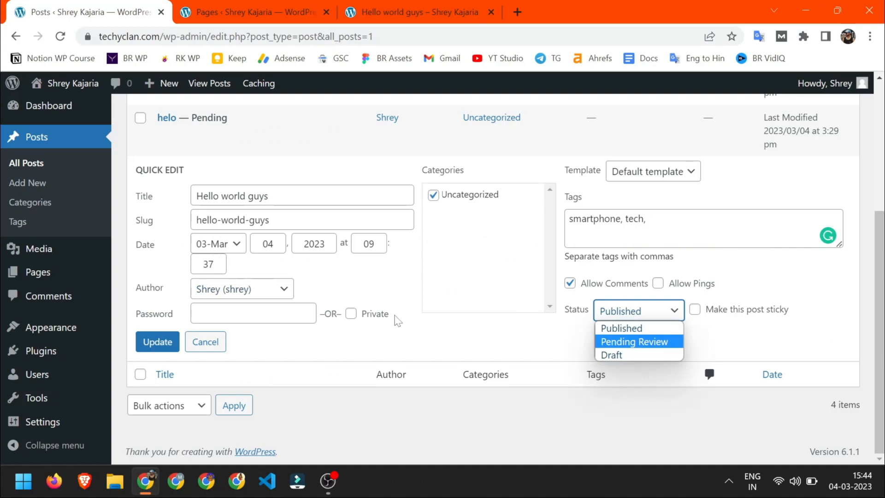
{"action": "left_click", "coordinate": [666, 317]}
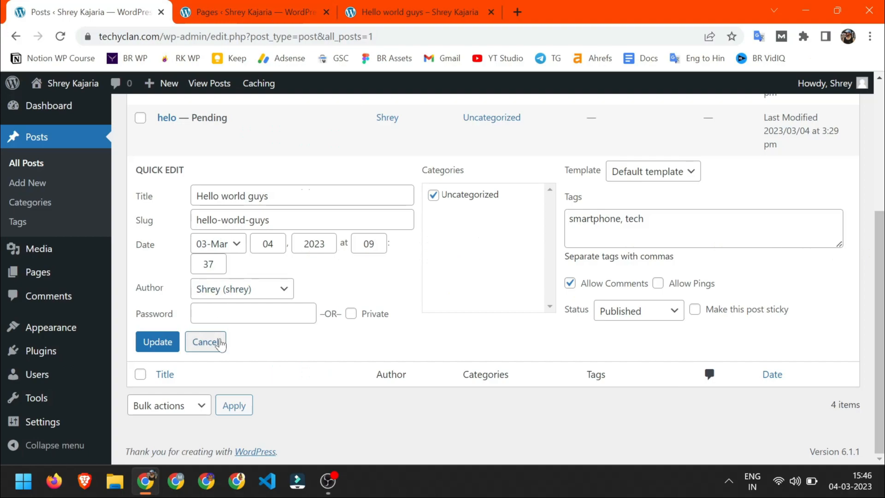
{"action": "left_click", "coordinate": [206, 342]}
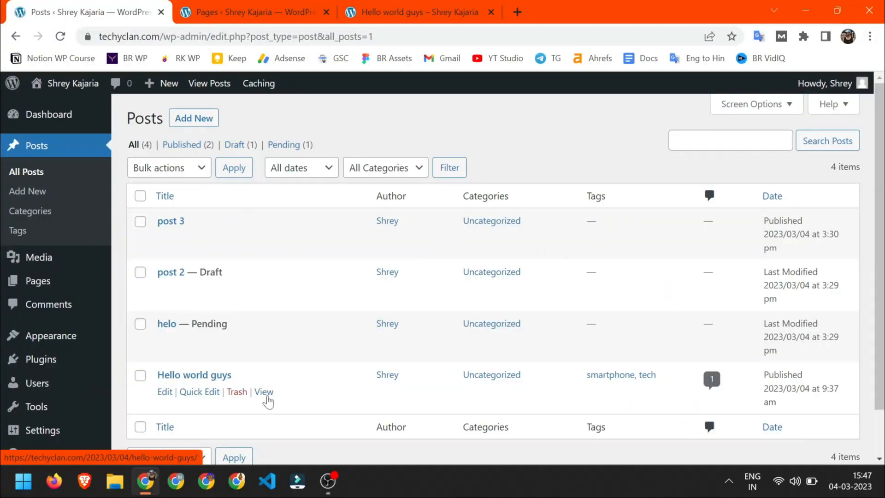
- Preview the published Hello world guys post in a new tab, then close that tab
{"action": "middle_click", "coordinate": [264, 392]}
{"action": "left_click", "coordinate": [252, 6]}
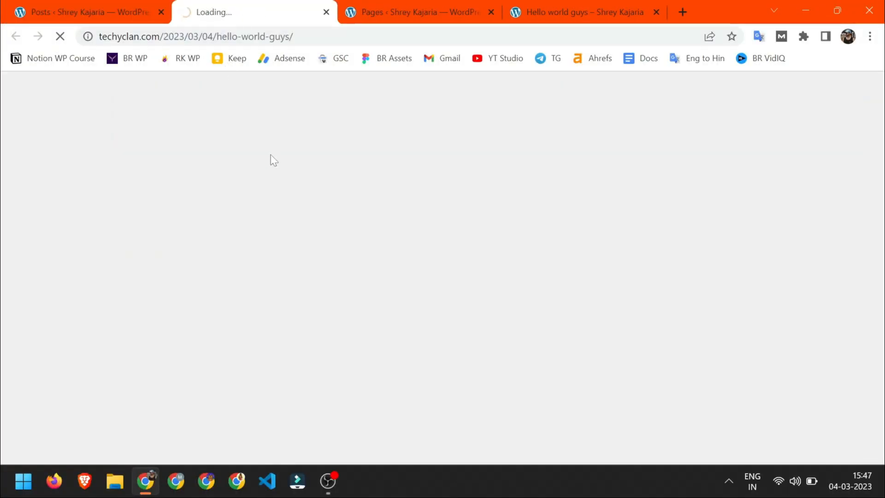
{"action": "key", "text": "ctrl+w"}
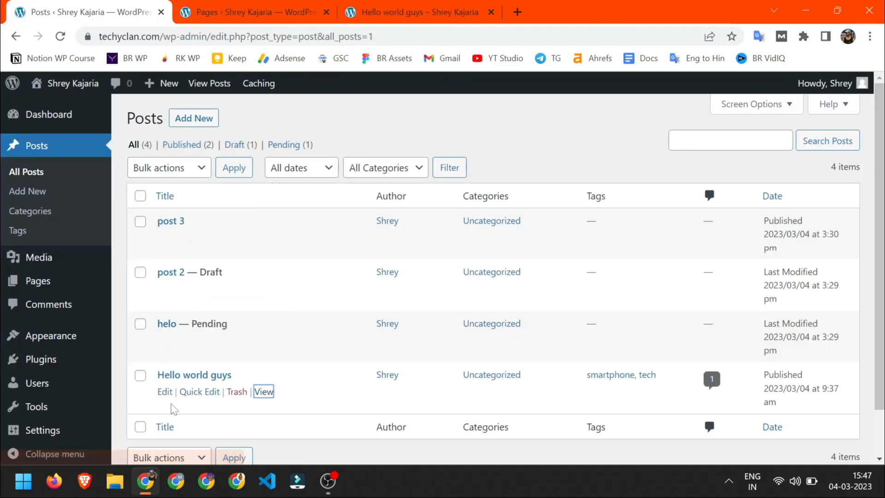
- Edit the Privacy Policy page's Order value in Pages and save the change
{"action": "key", "text": "ctrl+Tab"}
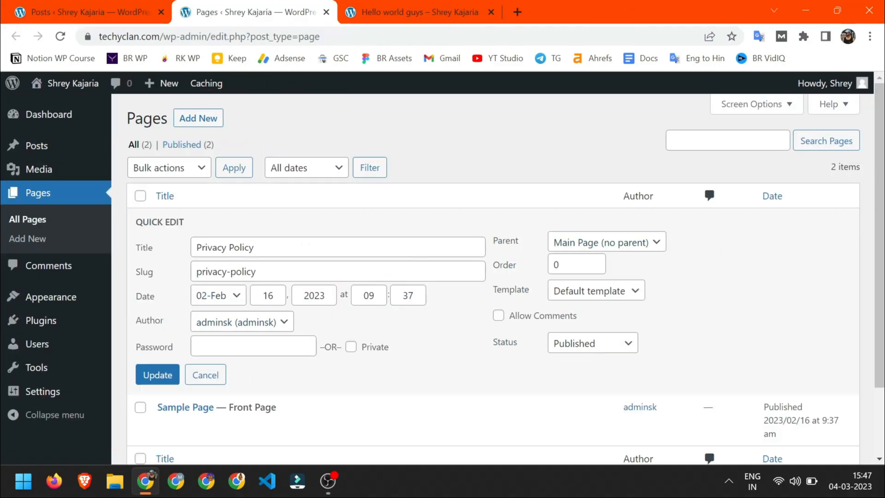
{"action": "left_click", "coordinate": [576, 264]}
{"action": "scroll", "coordinate": [576, 264], "scroll_direction": "down", "scroll_amount": 1}
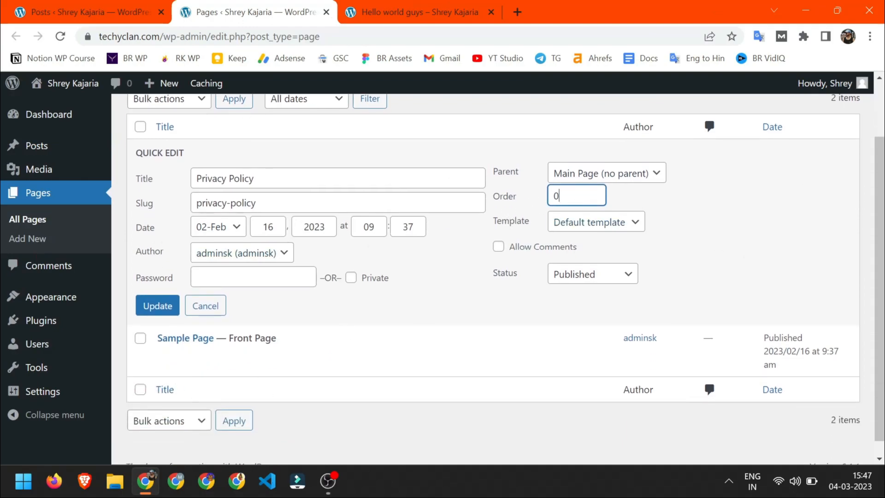
{"action": "left_click", "coordinate": [177, 299]}
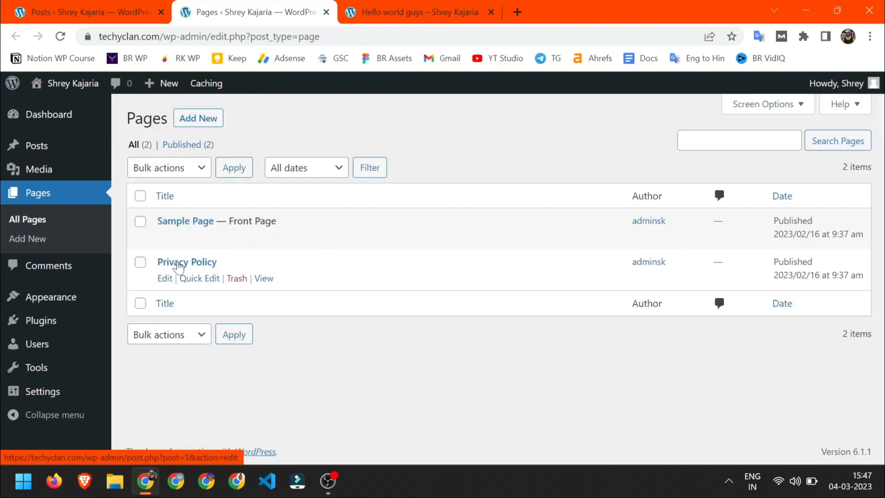
- Open and cancel Sample Page's Quick Edit, then reopen Quick Edit for Privacy Policy
{"action": "left_click", "coordinate": [199, 237]}
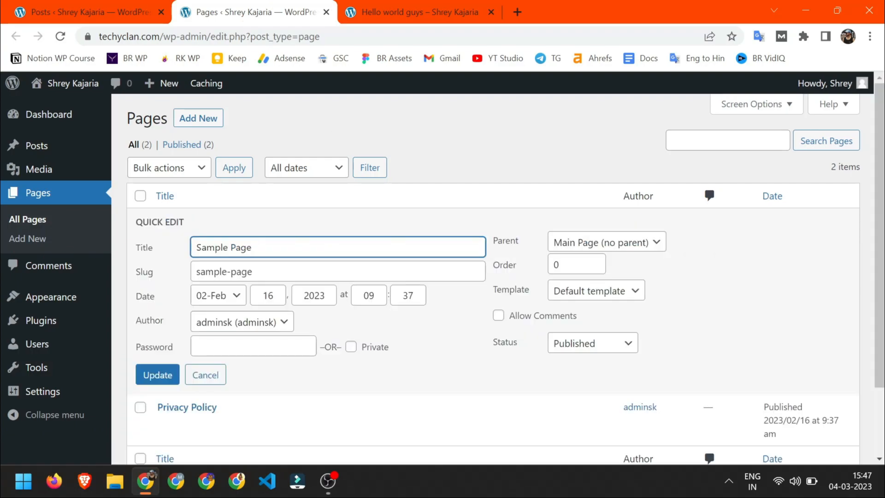
{"action": "left_click", "coordinate": [210, 375]}
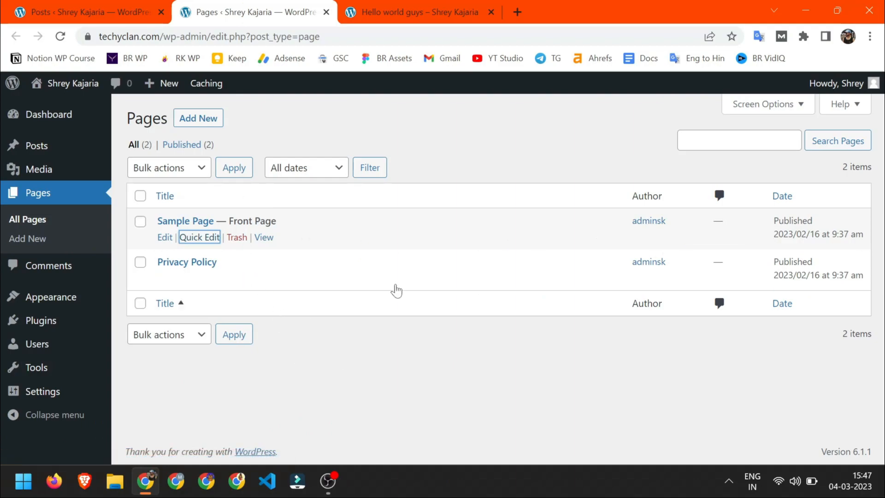
{"action": "mouse_move", "coordinate": [188, 279]}
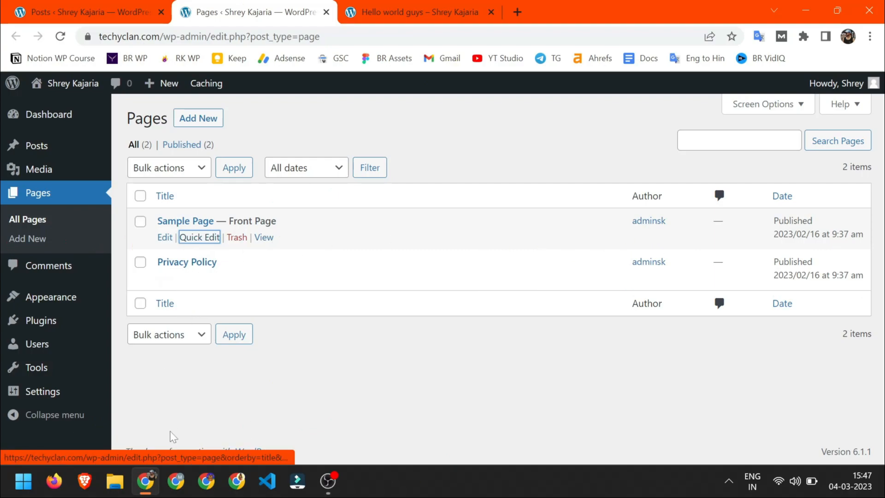
{"action": "left_click", "coordinate": [199, 278]}
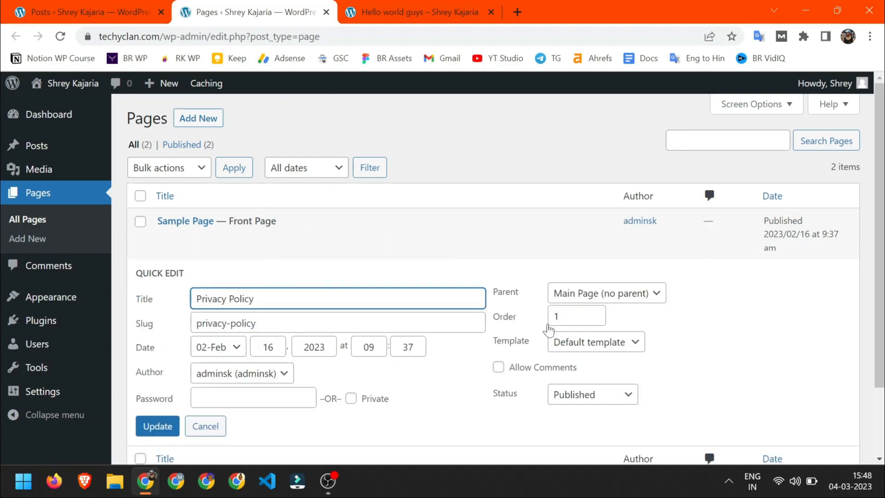
- Give Privacy Policy order 1 and parent Sample Page, and update it
{"action": "left_click", "coordinate": [558, 316]}
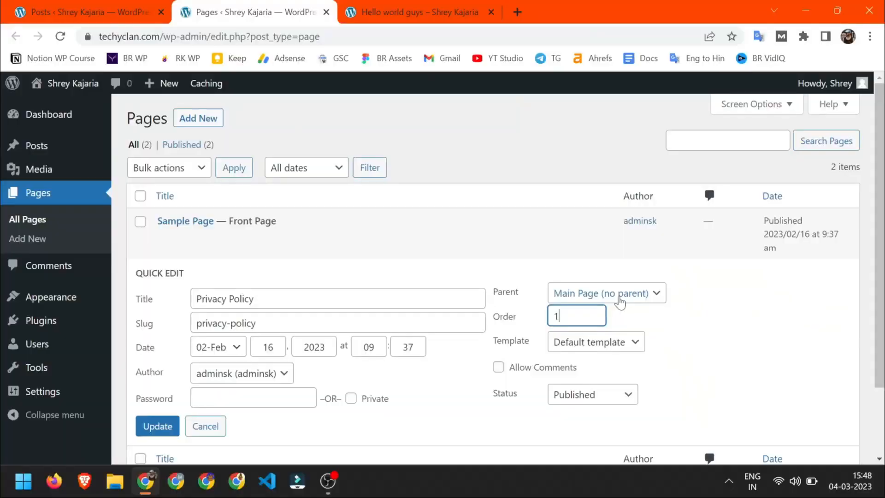
{"action": "left_click", "coordinate": [617, 295]}
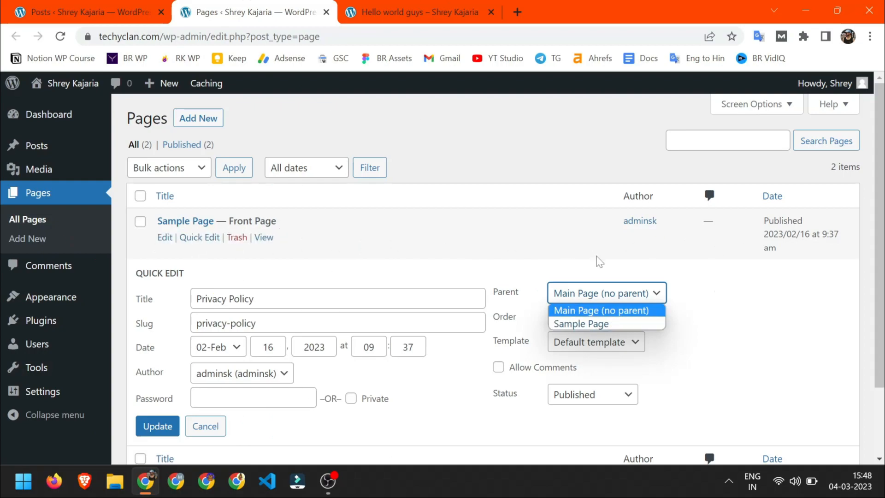
{"action": "left_click", "coordinate": [567, 279]}
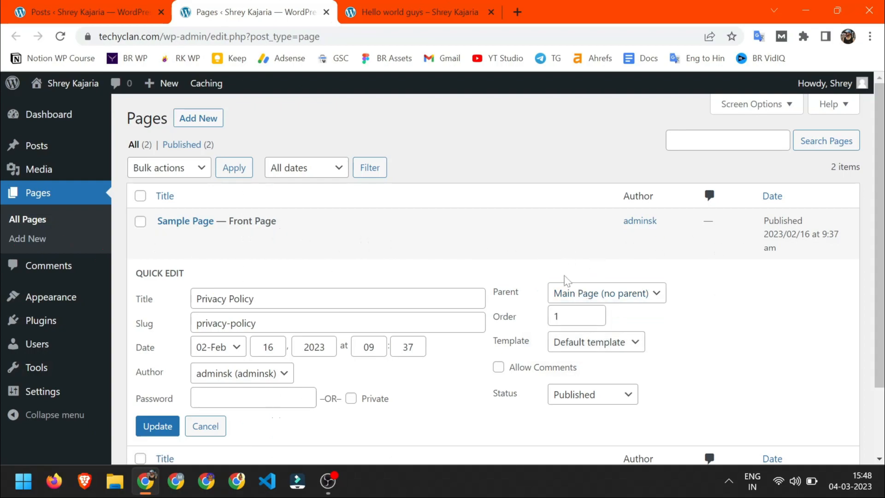
{"action": "left_click", "coordinate": [609, 297]}
{"action": "left_click", "coordinate": [594, 324]}
{"action": "left_click", "coordinate": [150, 429]}
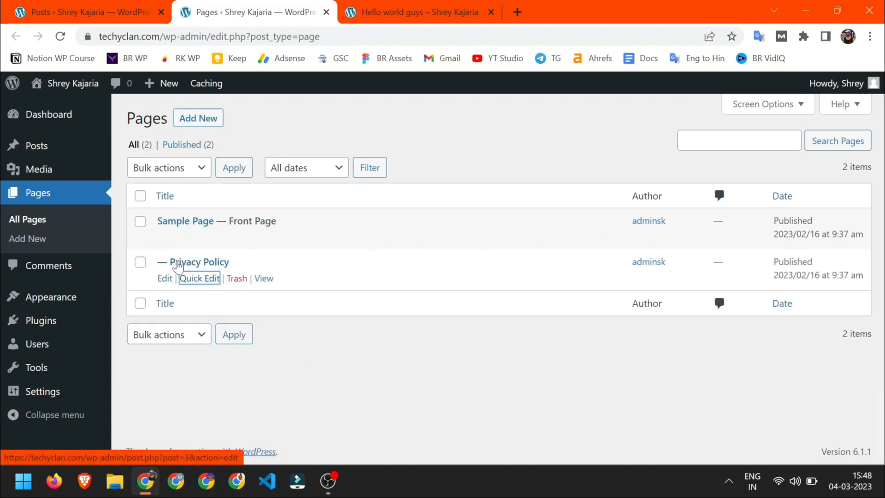
- View the Privacy Policy page and confirm its URL sits under sample-page/privacy-policy
{"action": "left_click", "coordinate": [263, 279]}
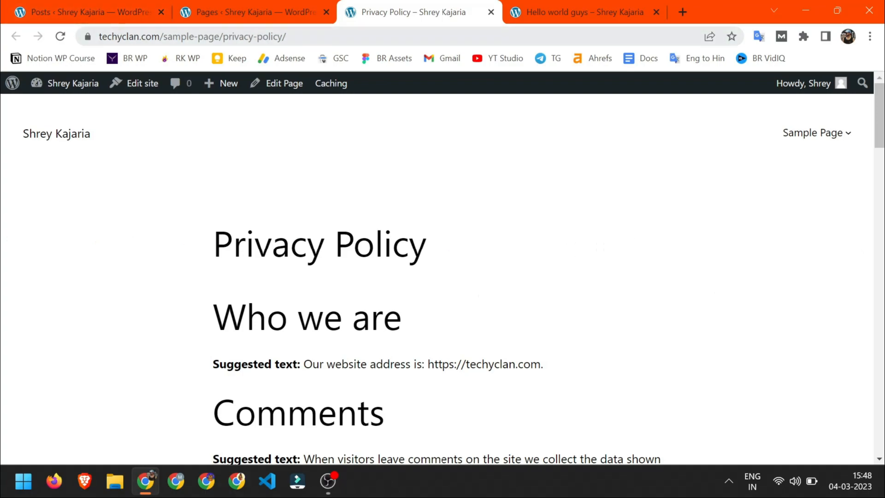
{"action": "double_click", "coordinate": [210, 37]}
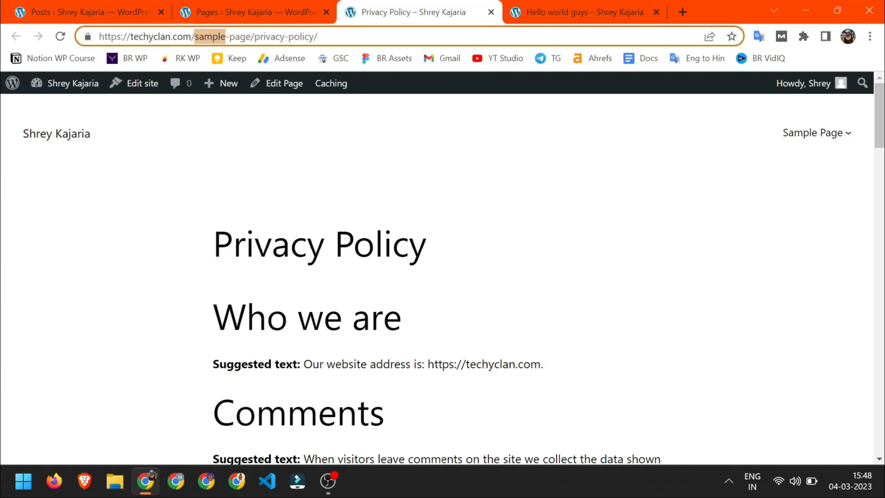
{"action": "left_click_drag", "start_coordinate": [255, 36], "coordinate": [300, 37]}
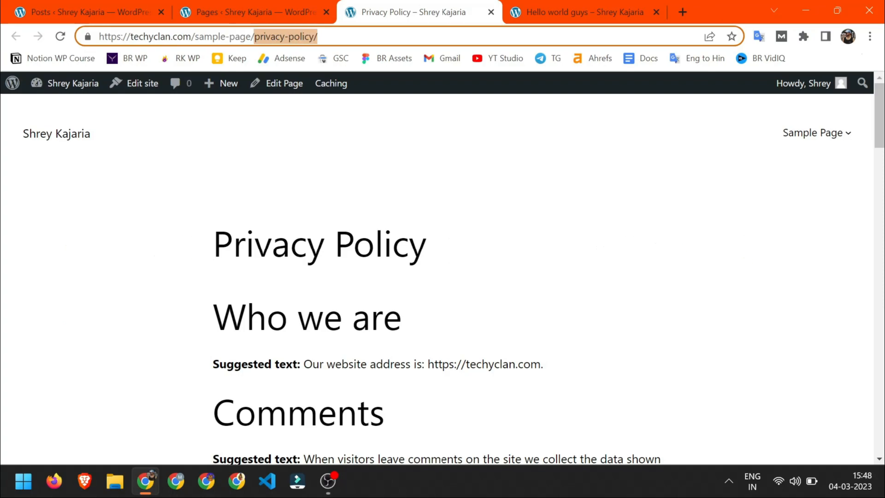
{"action": "left_click_drag", "start_coordinate": [194, 37], "coordinate": [251, 36]}
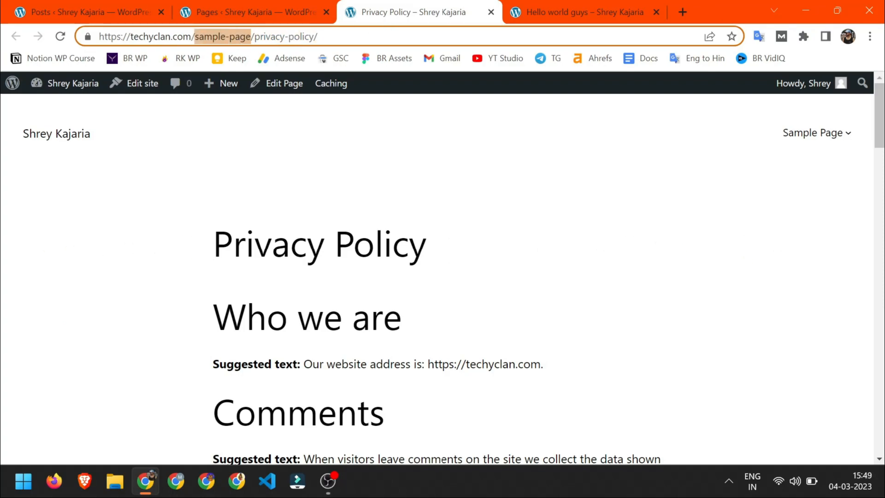
{"action": "left_click_drag", "start_coordinate": [138, 36], "coordinate": [226, 36]}
{"action": "left_click", "coordinate": [253, 6]}
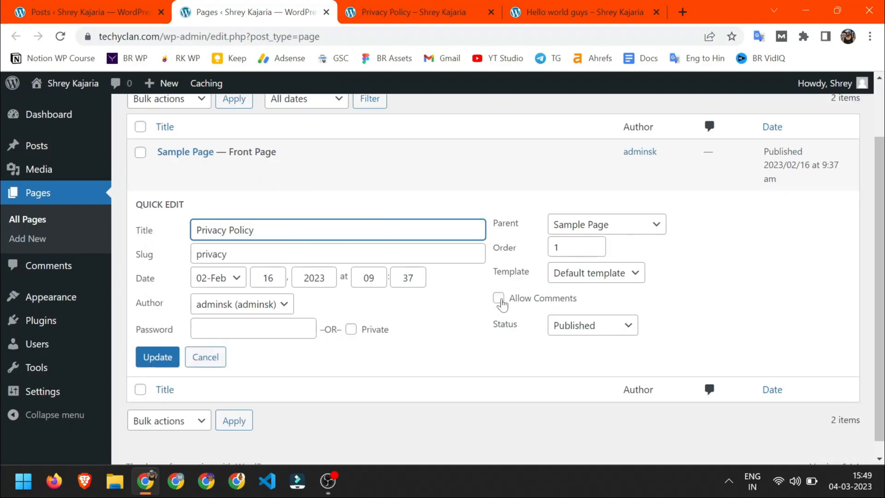
- Toggle Allow Comments for Privacy Policy and return to the Posts admin list
{"action": "left_click", "coordinate": [499, 299]}
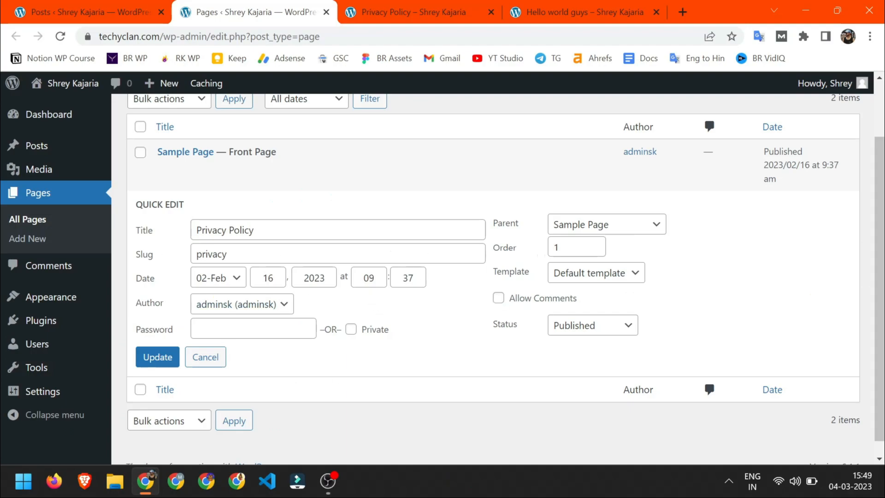
{"action": "left_click", "coordinate": [83, 12]}
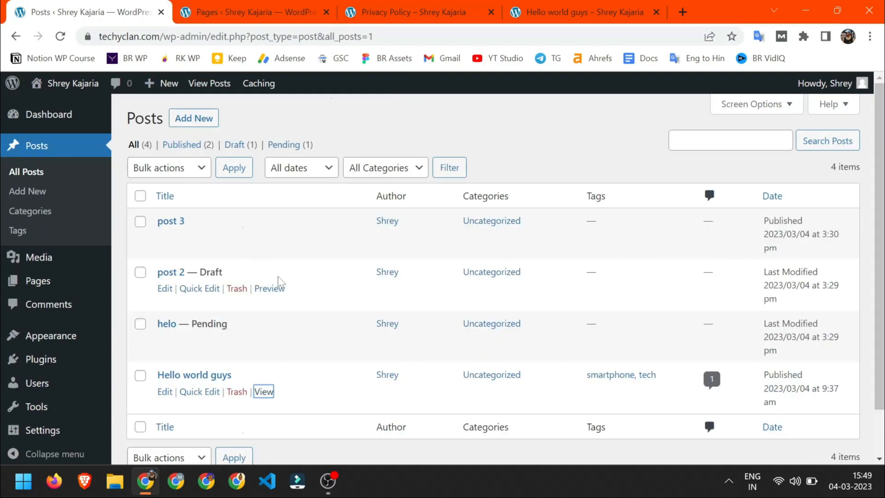